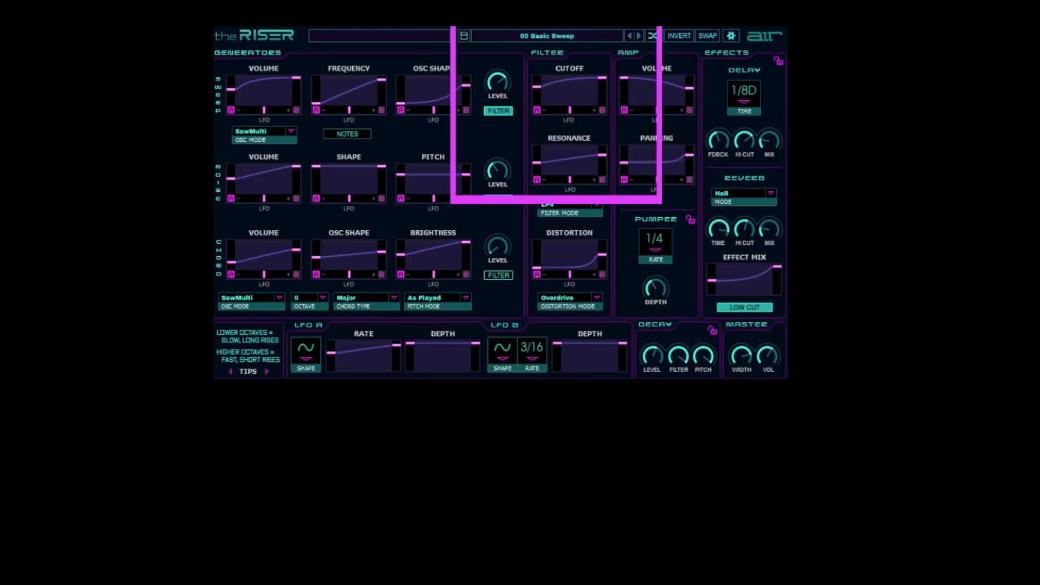
Step: Browse the factory preset categories and load the 01 Siren Sweep preset
left_click(542, 37)
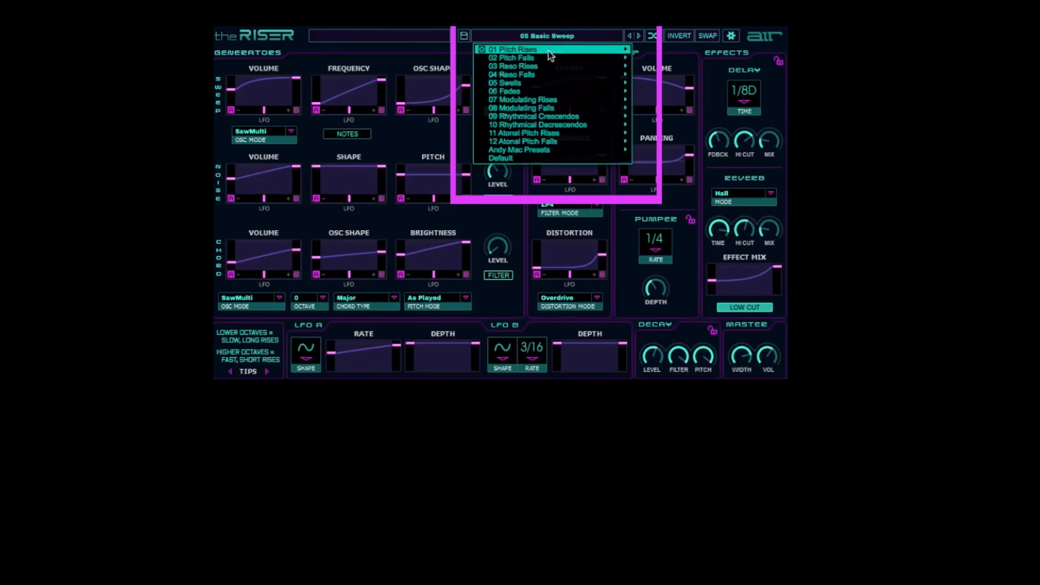
mouse_move(541, 50)
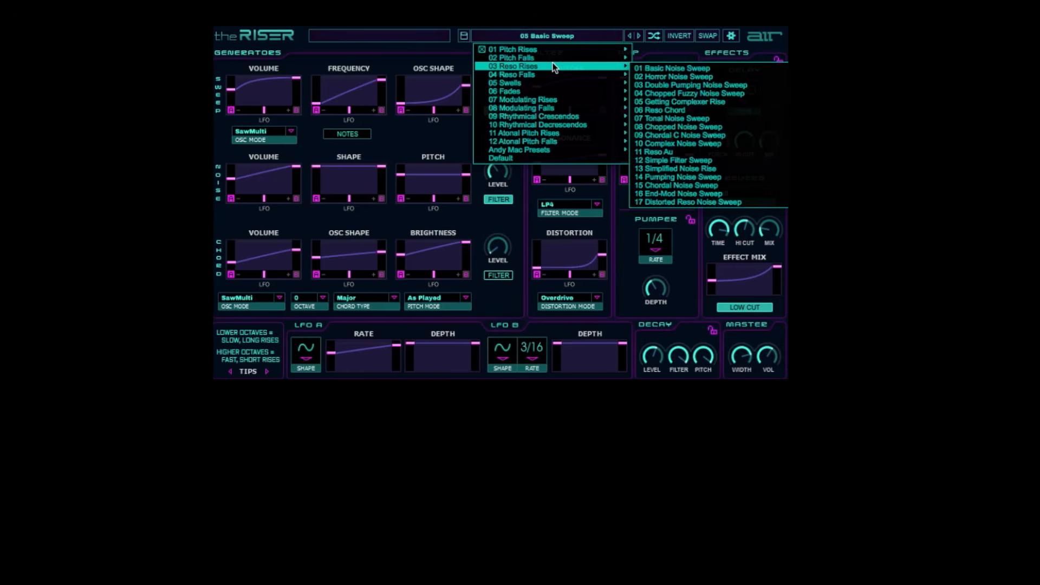
mouse_move(550, 84)
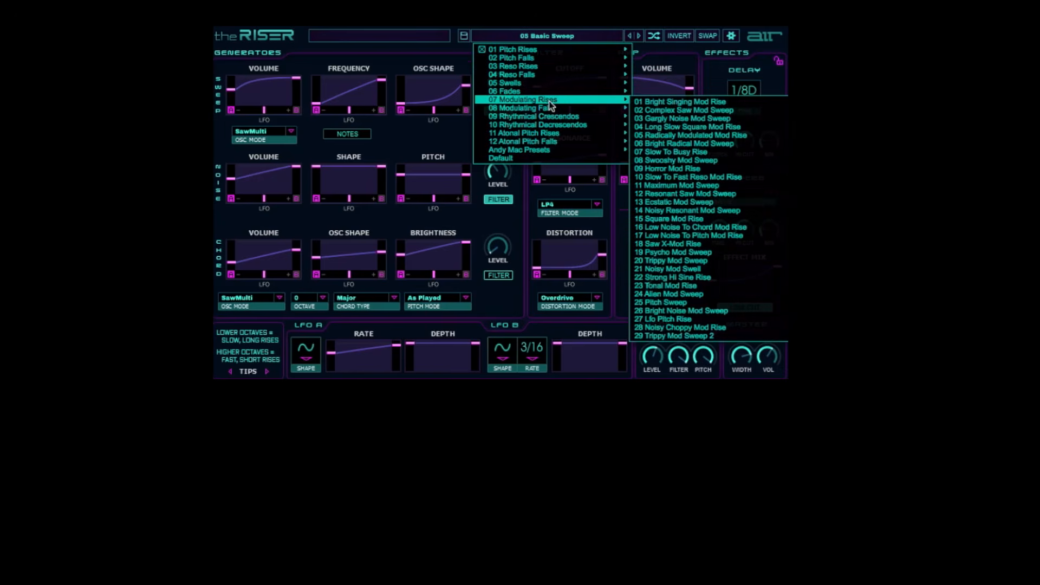
mouse_move(550, 126)
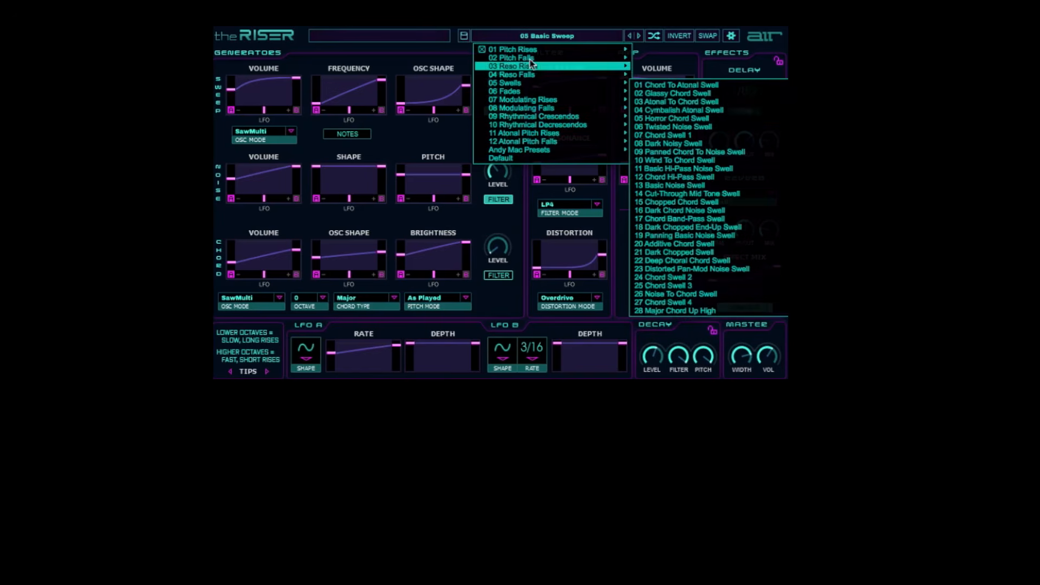
left_click(675, 51)
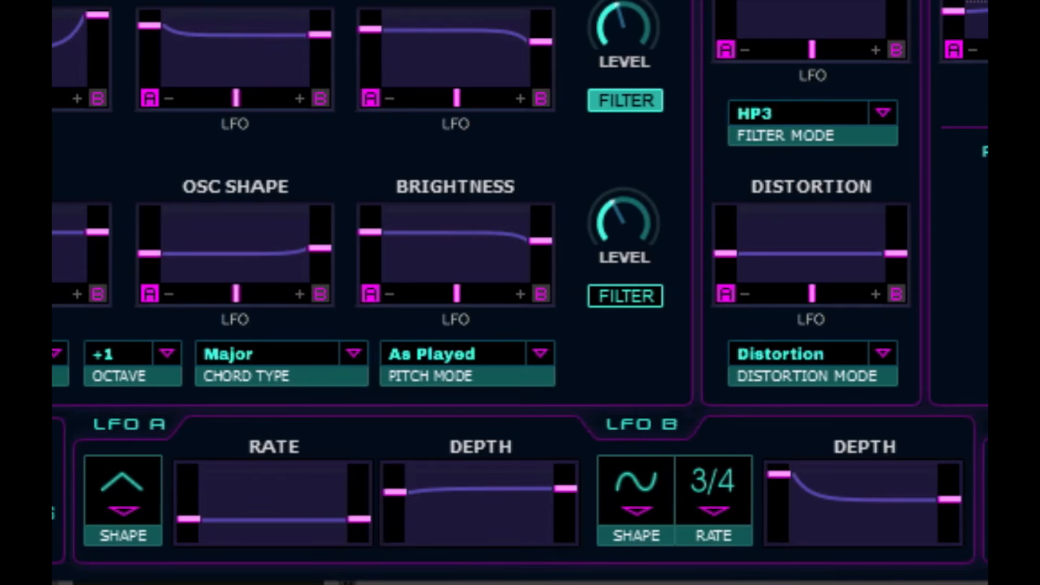
Step: Set the sweep volume's LFO depth to +54 % and route the sweep generator through the filter in HP3 mode
left_click_drag(144, 160, 167, 159)
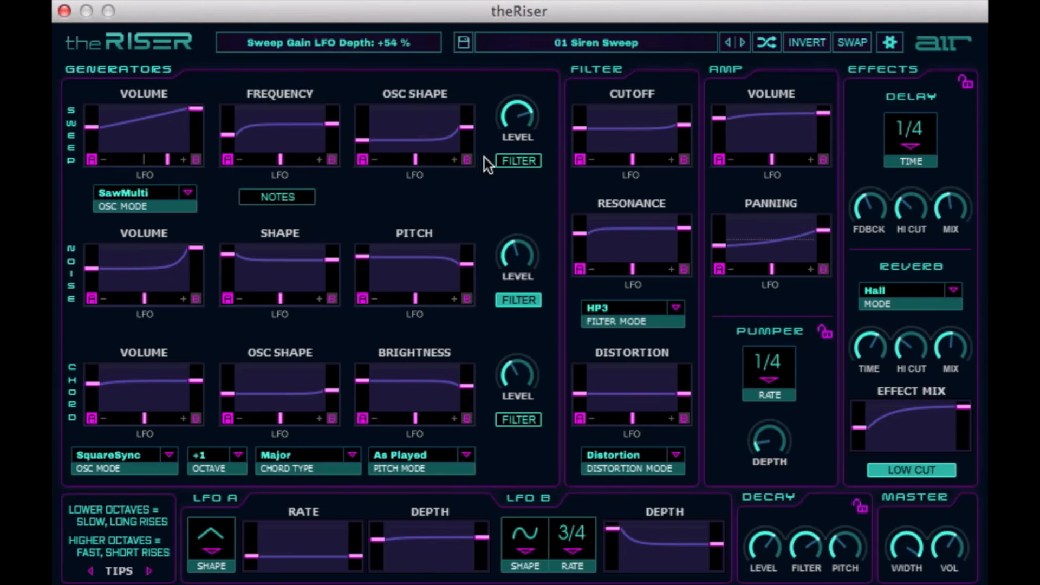
left_click(522, 159)
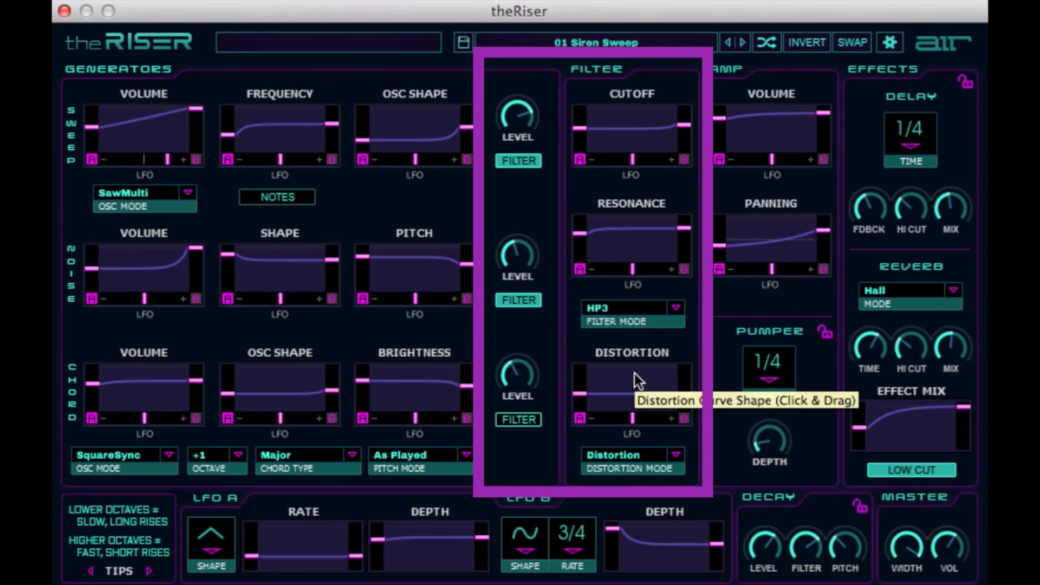
left_click(675, 309)
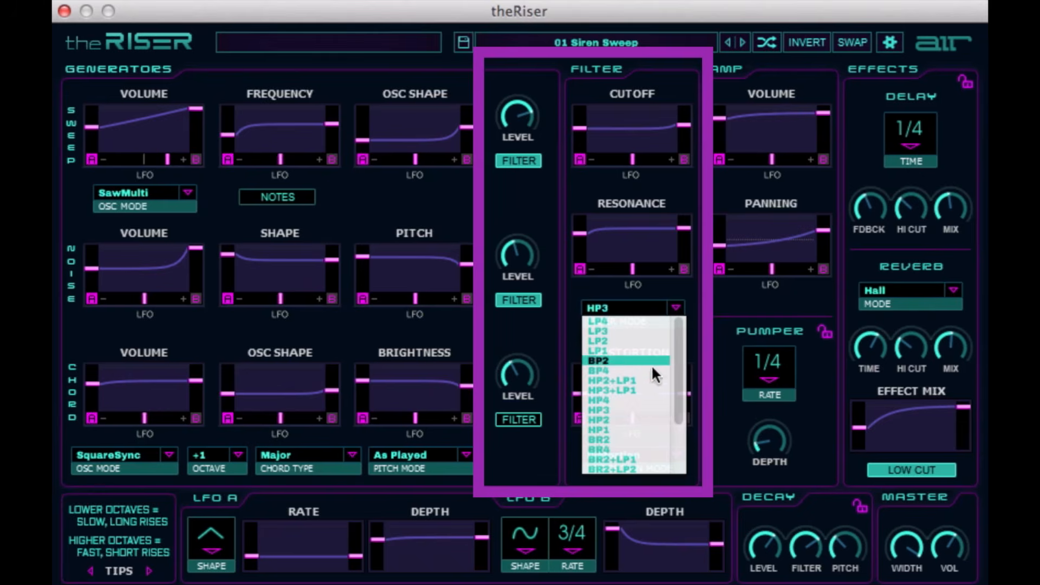
left_click(631, 410)
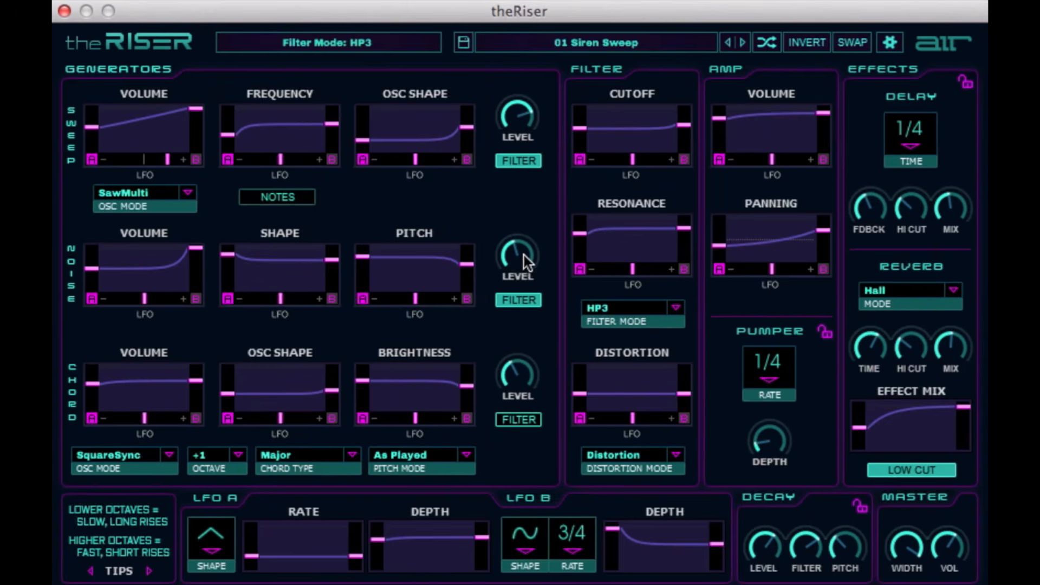
Step: Turn the noise and chord levels fully down and take the sweep generator out of the filter
left_click_drag(524, 255, 519, 499)
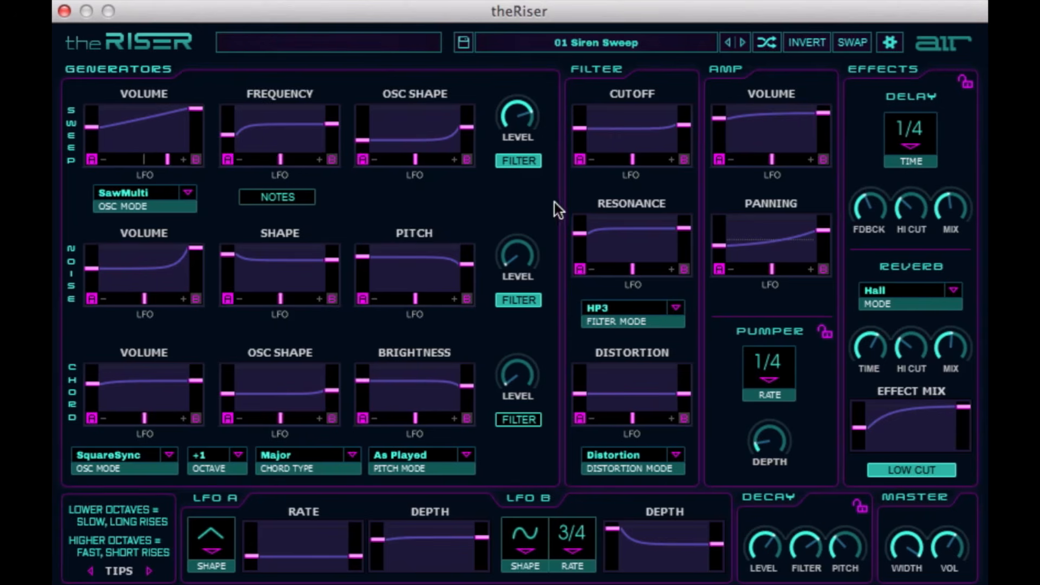
left_click(522, 164)
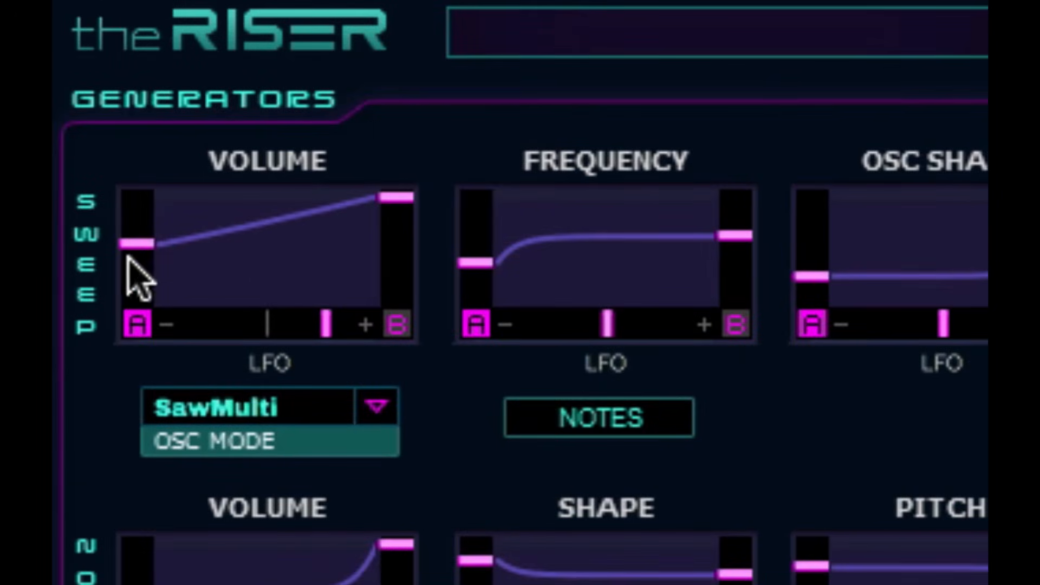
Step: Reshape the sweep volume curve, making it rise from a start value of -1.5 dB to a higher end value
mouse_move(129, 254)
left_mouse_down()
mouse_move(123, 223)
mouse_move(133, 271)
mouse_move(123, 234)
left_mouse_up()
left_click_drag(395, 205, 395, 250)
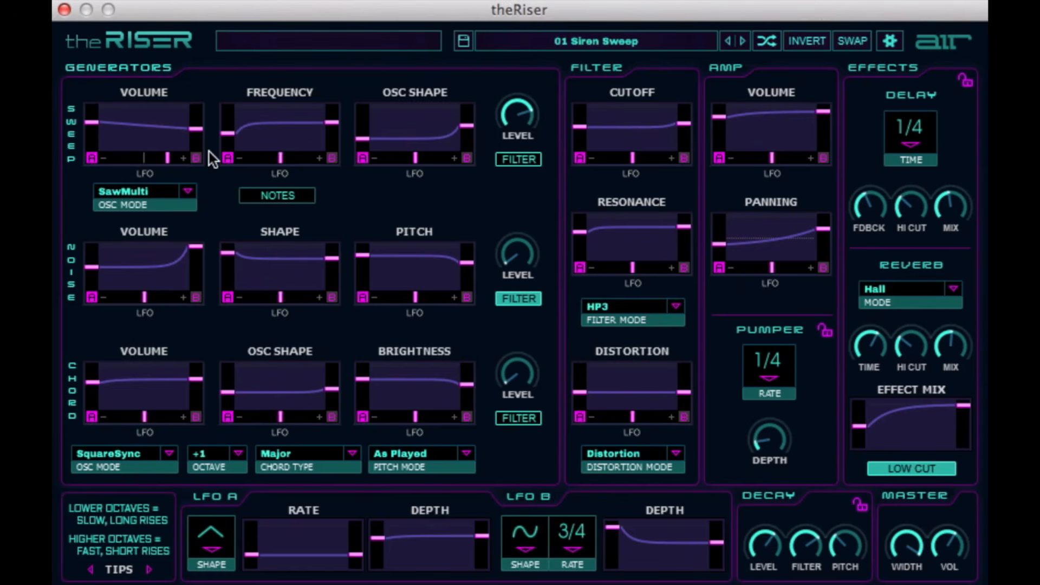
left_click_drag(91, 122, 89, 134)
left_click_drag(202, 129, 200, 113)
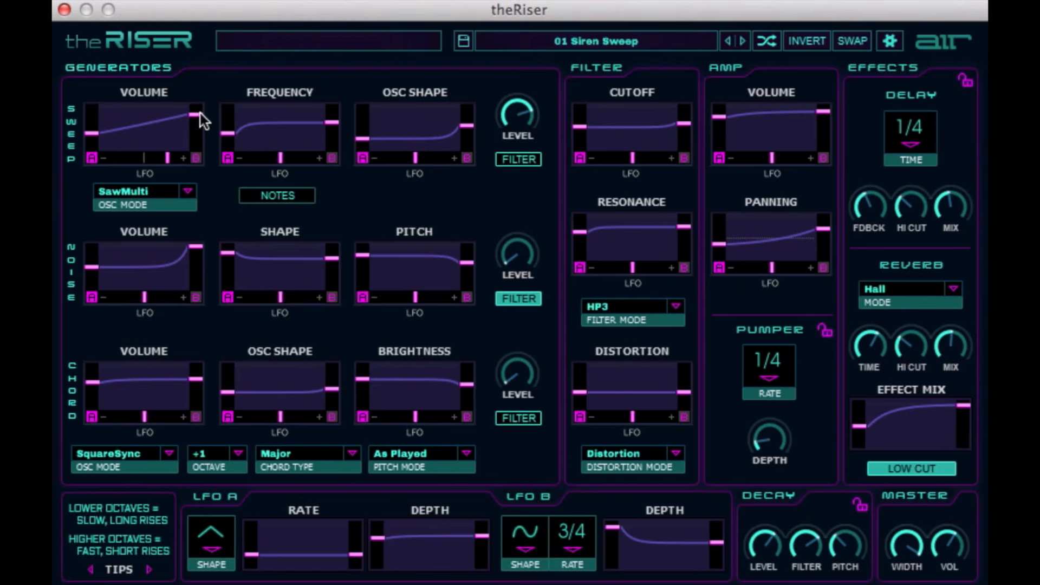
left_click_drag(95, 130, 96, 126)
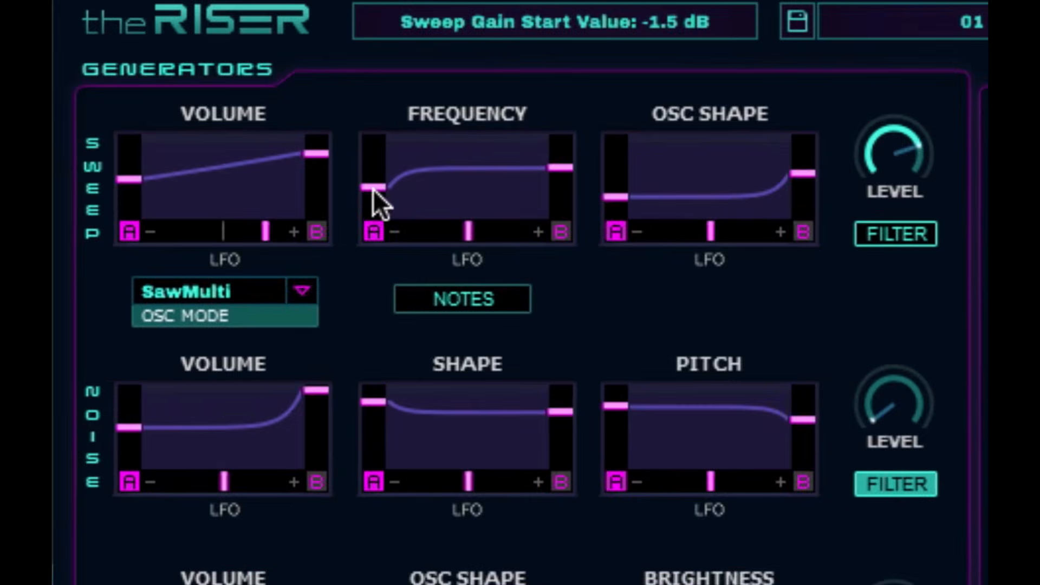
Step: Set the sweep frequency's start value to 34.6 Hz and raise its end value
left_click_drag(226, 133, 226, 135)
left_click_drag(372, 192, 371, 205)
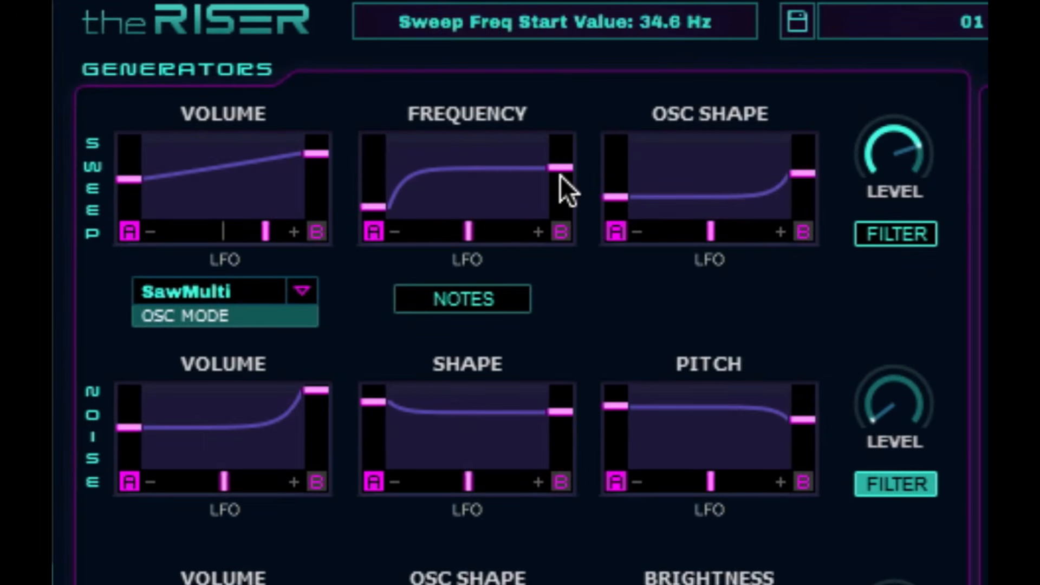
left_click_drag(560, 175, 563, 151)
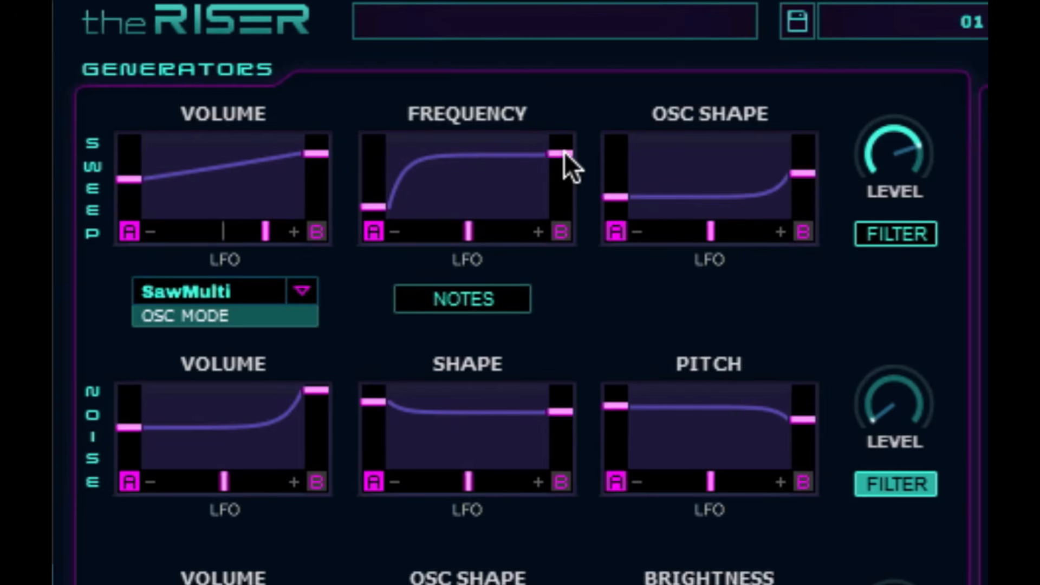
Step: Reshape the sweep oscillator shape curve with a start value of 32 % and a higher end value
left_click_drag(613, 204, 606, 158)
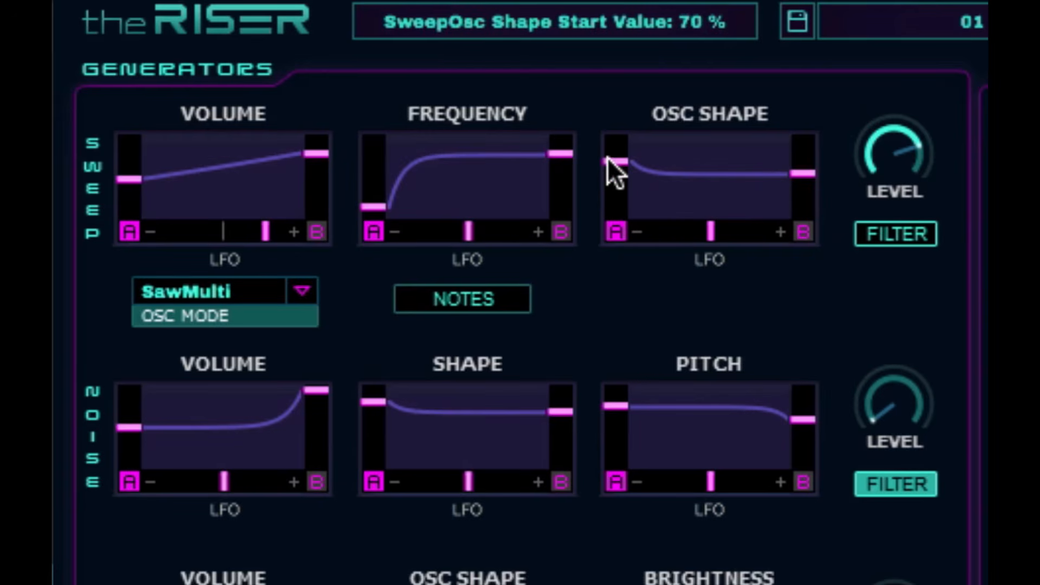
left_click_drag(802, 181, 801, 197)
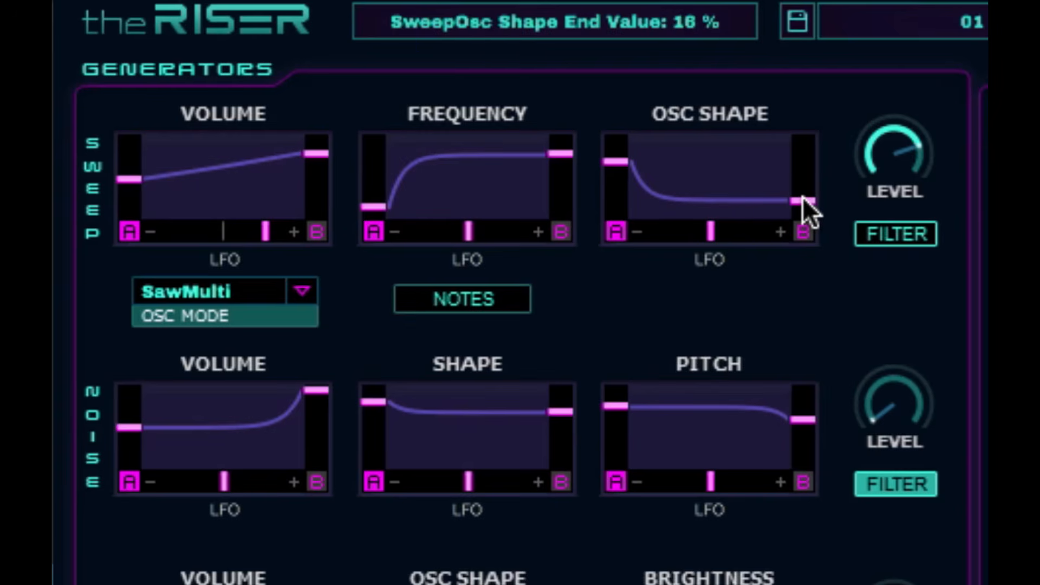
left_click_drag(801, 196, 788, 158)
left_click_drag(625, 159, 613, 184)
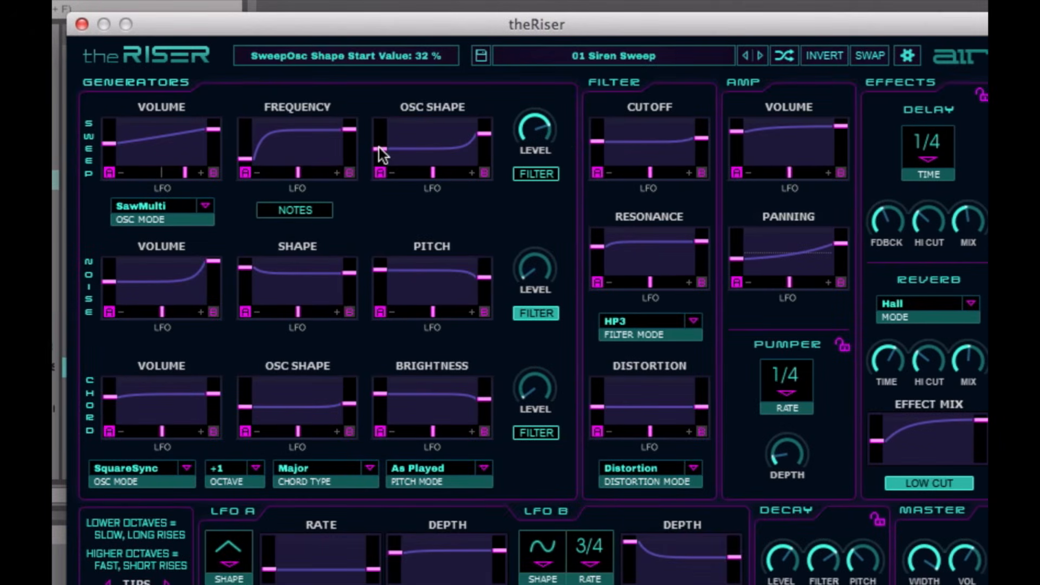
Step: Examine the manual's Length table of note ranges and rise lengths, moving the windows aside and restoring the plug-in window
left_click_drag(626, 24, 528, 26)
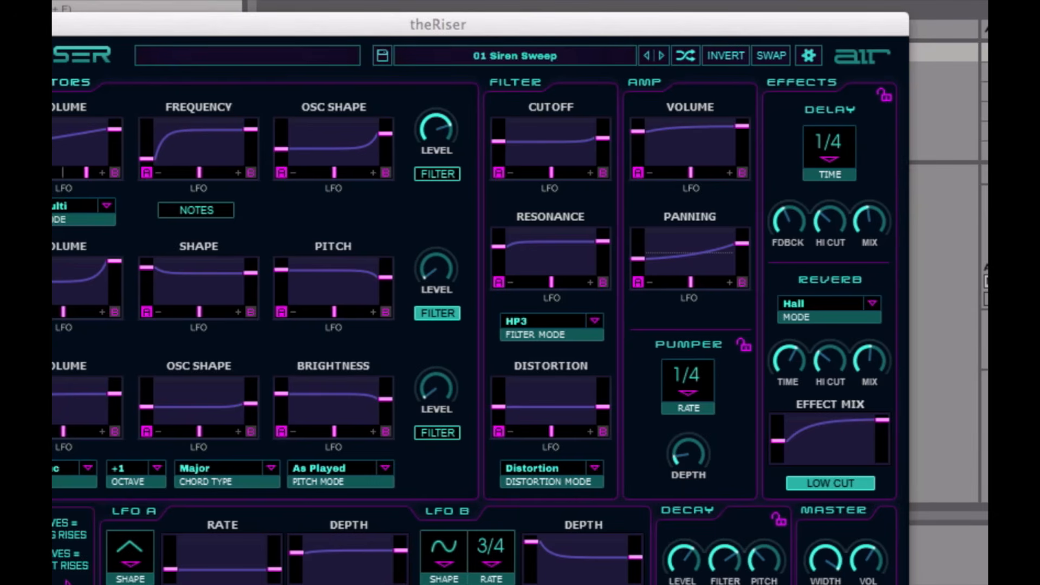
left_click_drag(54, 3, 812, 2)
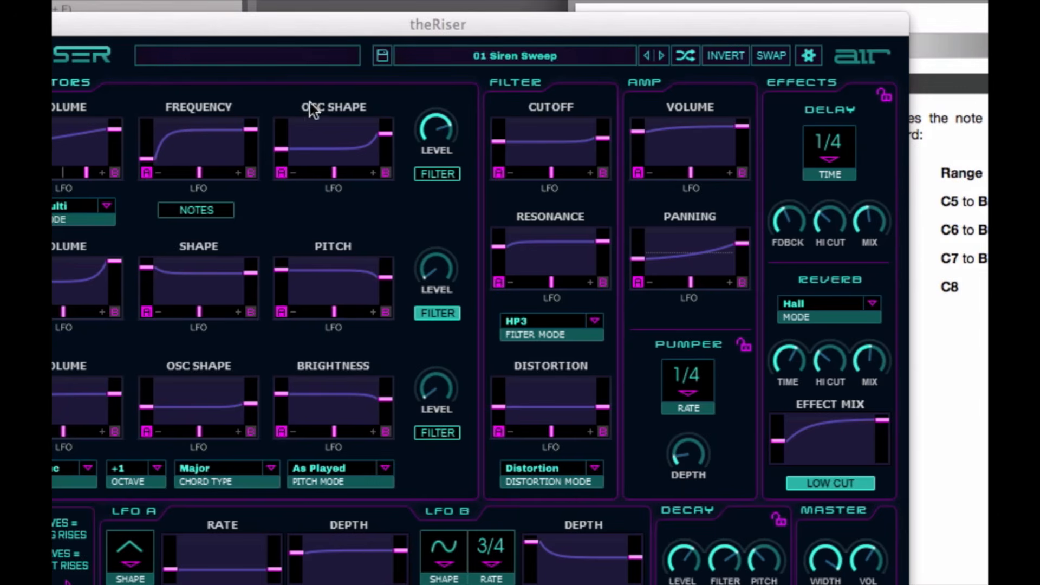
left_click_drag(572, 26, 116, 61)
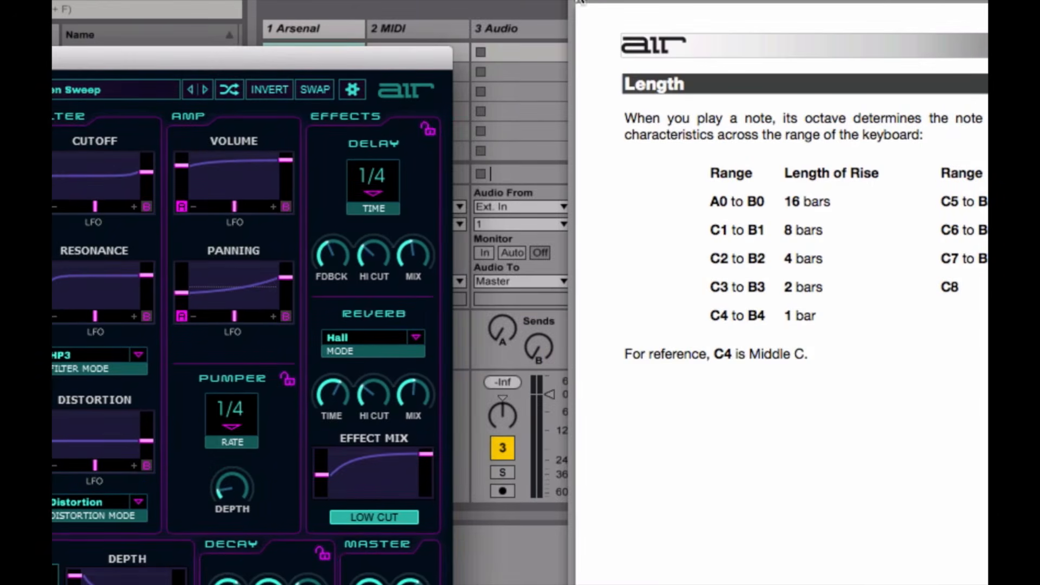
left_click_drag(579, 2, 498, 1)
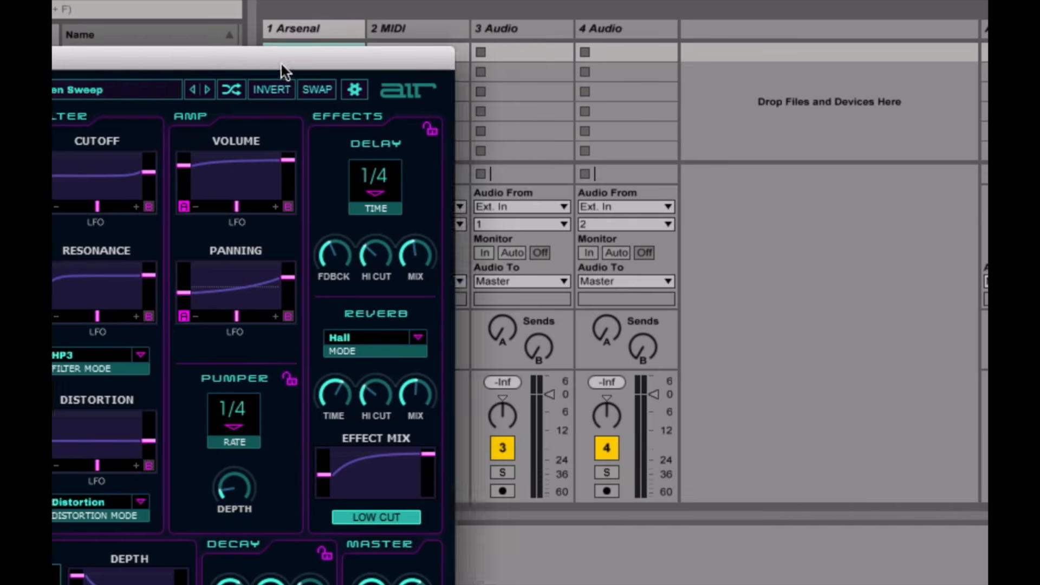
left_click_drag(281, 64, 893, 14)
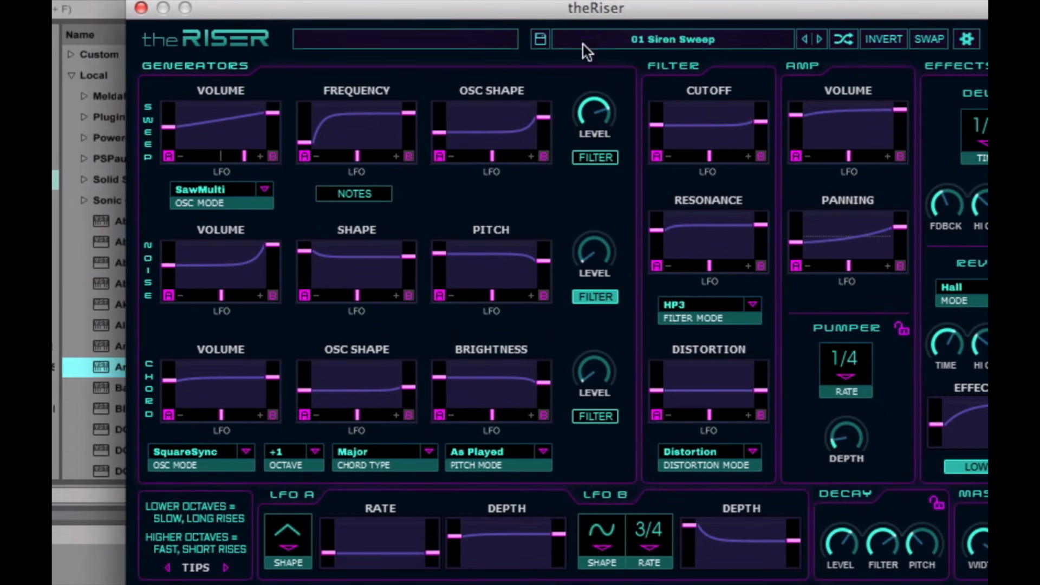
left_click_drag(556, 9, 483, 9)
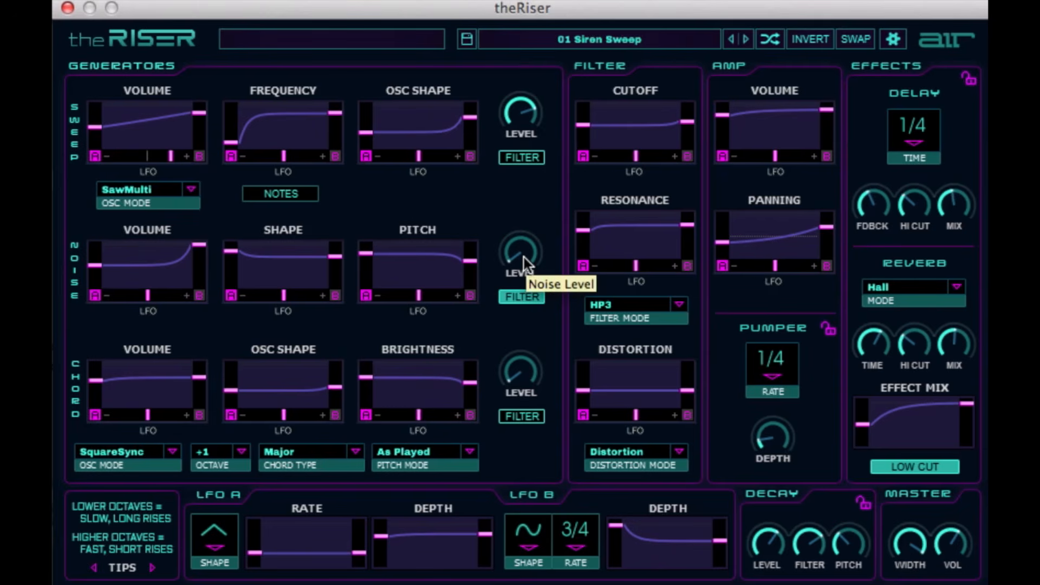
Step: Raise the noise level and adjust the noise volume with a slightly positive LFO depth, a slightly higher start and a lower end
left_click_drag(524, 257, 559, 178)
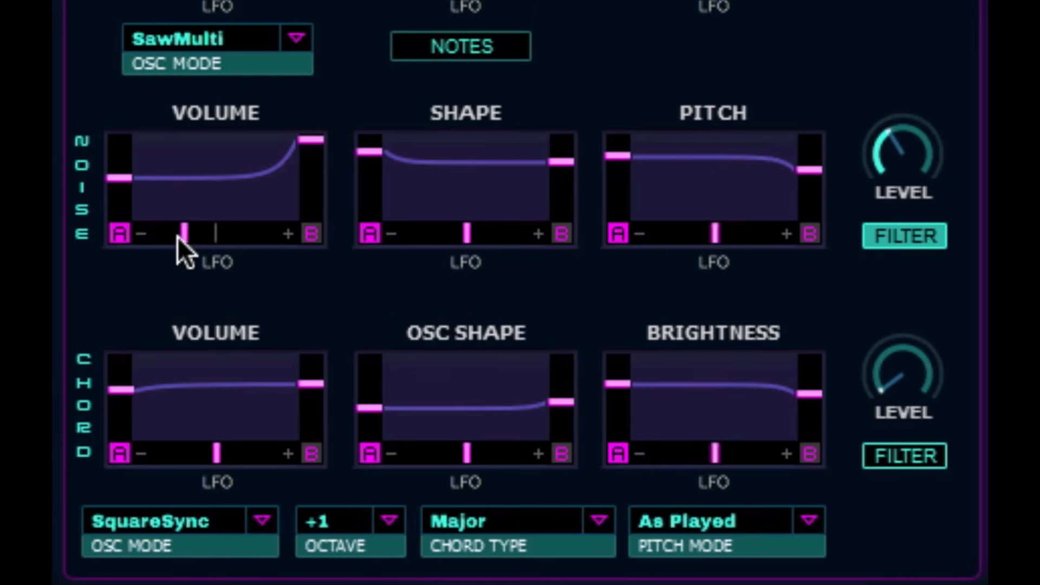
left_click_drag(119, 183, 114, 174)
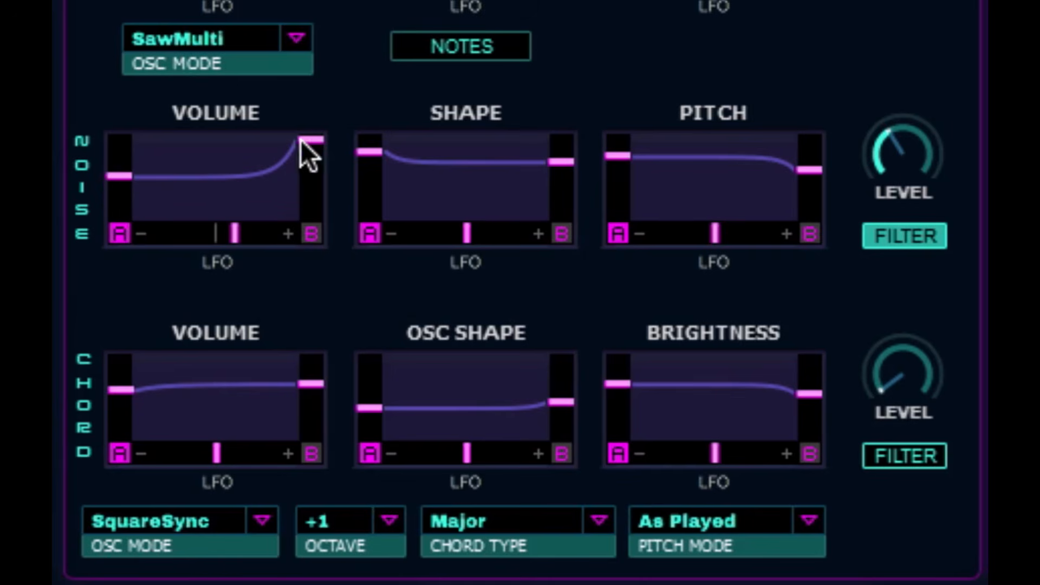
mouse_move(311, 142)
left_mouse_down()
mouse_move(313, 182)
mouse_move(317, 162)
left_mouse_up()
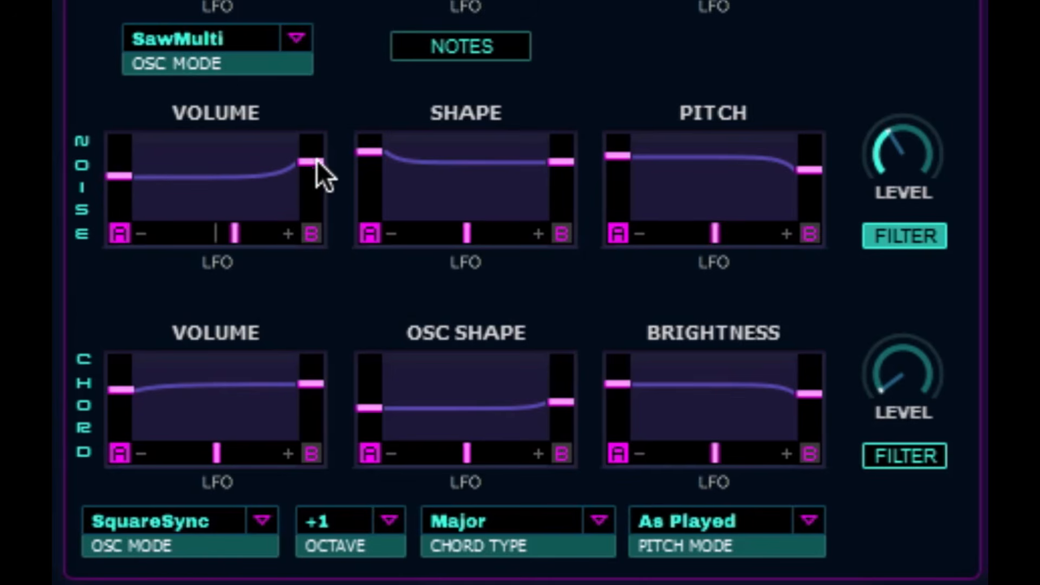
Step: Raise the noise pitch's start value and turn the noise level up further
left_click_drag(617, 156, 616, 145)
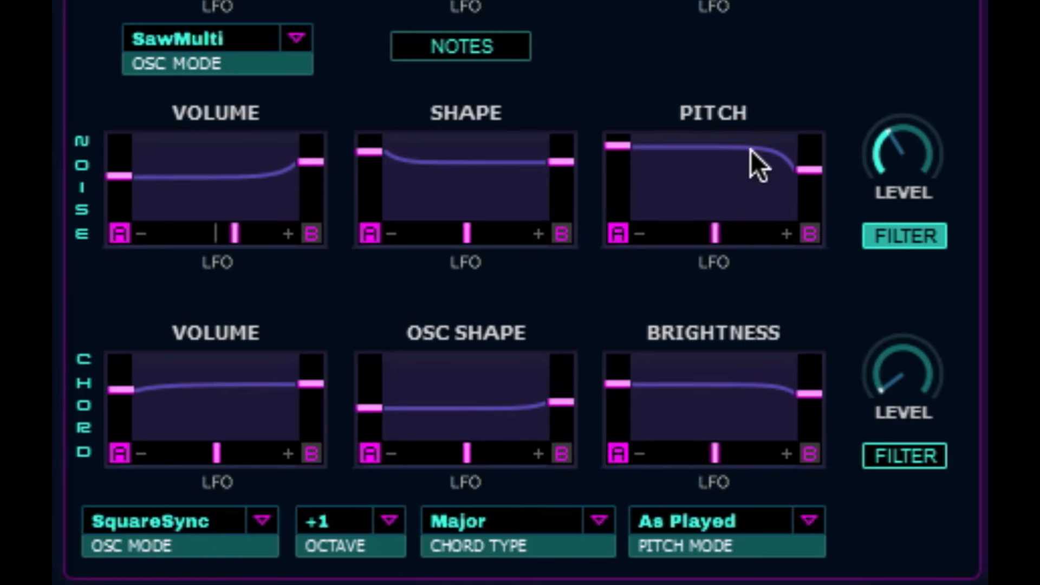
mouse_move(804, 175)
left_mouse_down()
mouse_move(811, 185)
mouse_move(818, 168)
left_mouse_up()
left_click_drag(908, 128, 910, 72)
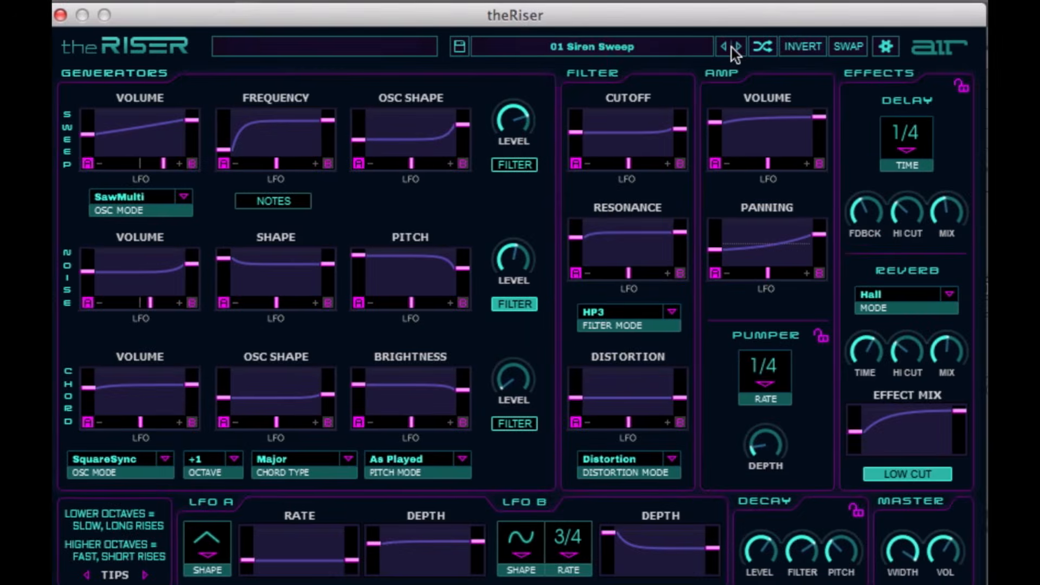
Step: Advance to the 03 Distorted Mod Tonal Sweep preset and isolate its chord generator by turning the sweep fully down and the chord level up
left_click(735, 47)
left_click(734, 47)
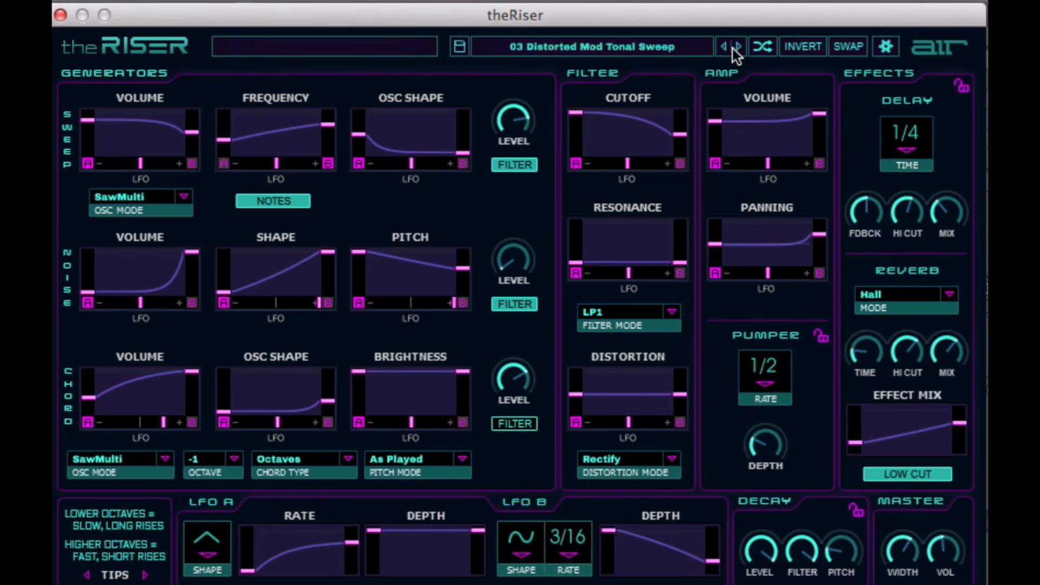
left_click_drag(509, 145, 548, 328)
left_click_drag(521, 379, 521, 365)
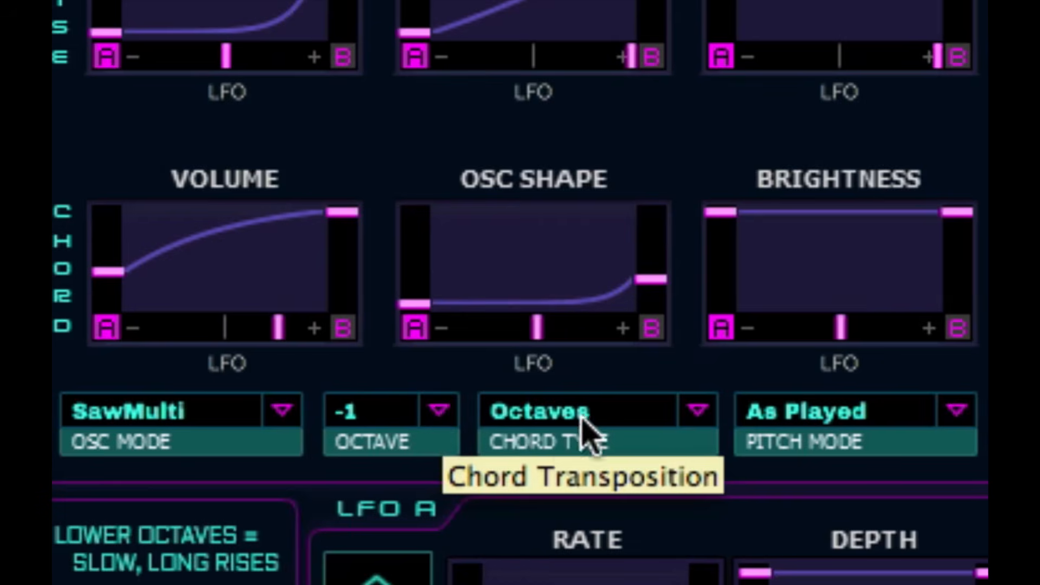
Step: Set the chord type to Minor and raise the chord volume's start value
left_click(686, 413)
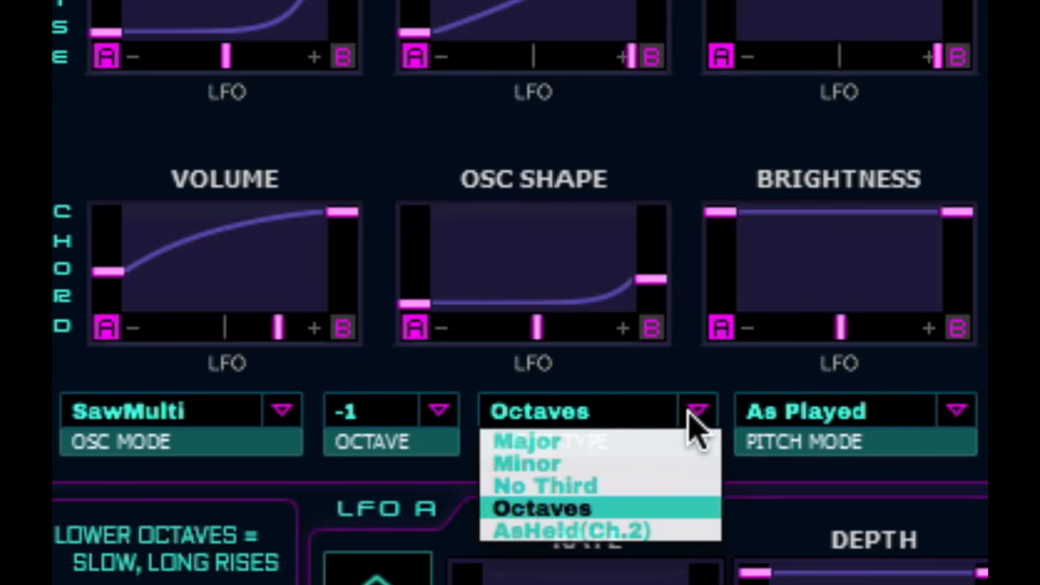
left_click(648, 464)
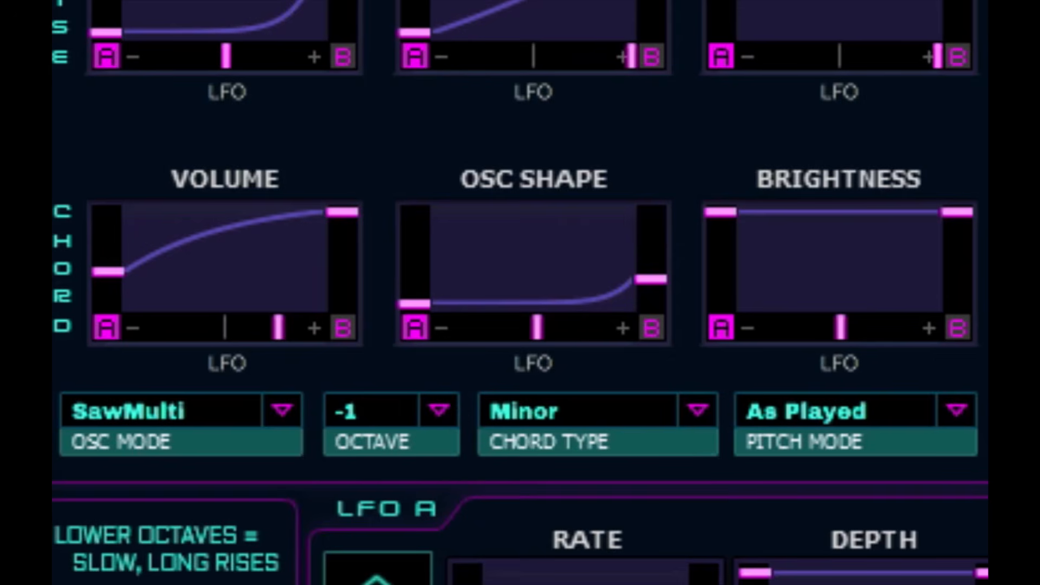
left_click_drag(109, 271, 106, 243)
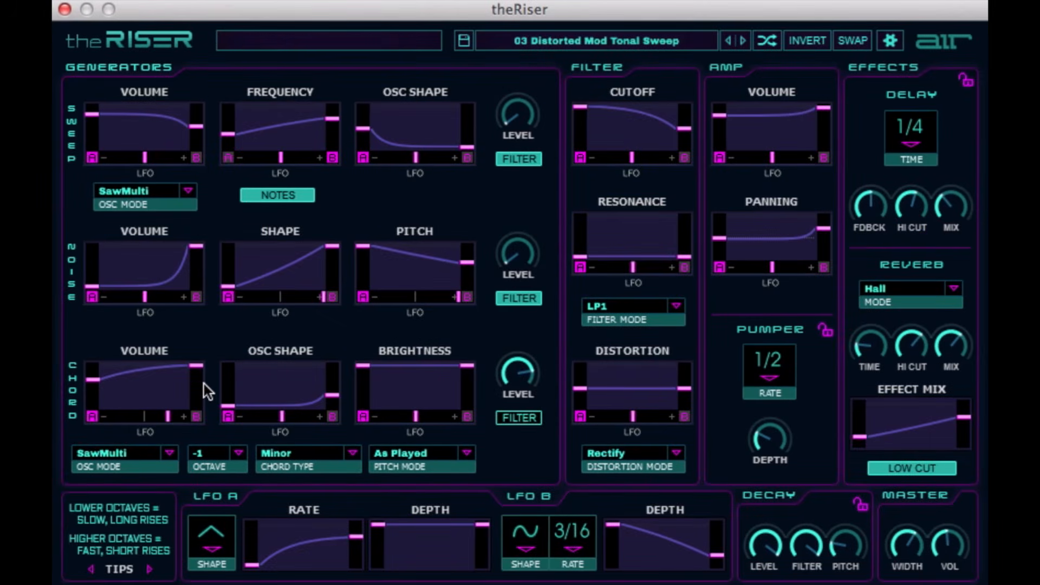
Step: Raise the chord oscillator shape's start value and set the decay pitch and filter near their midpoints
left_click_drag(228, 401, 226, 373)
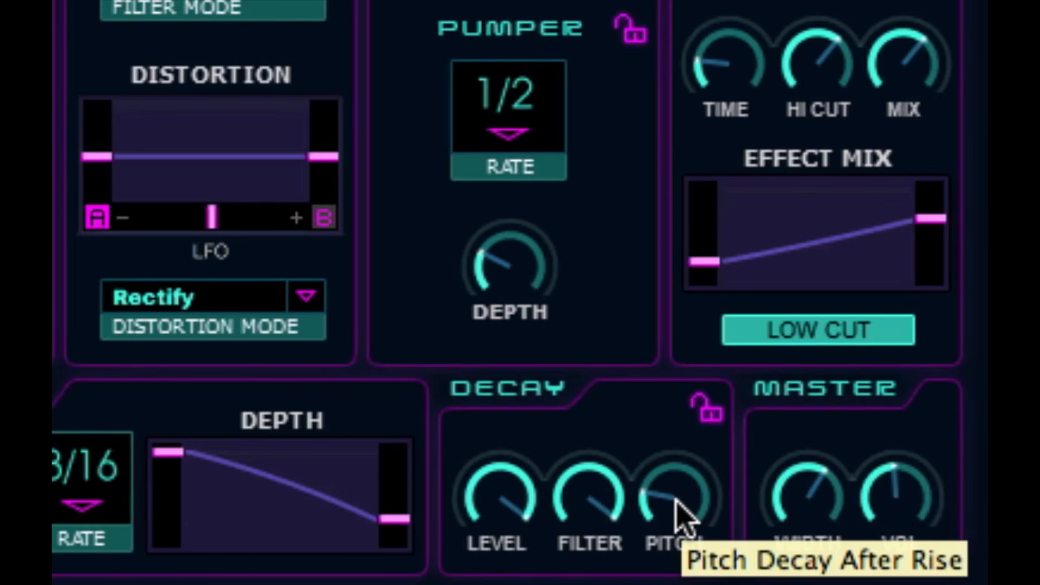
left_click_drag(675, 500, 671, 322)
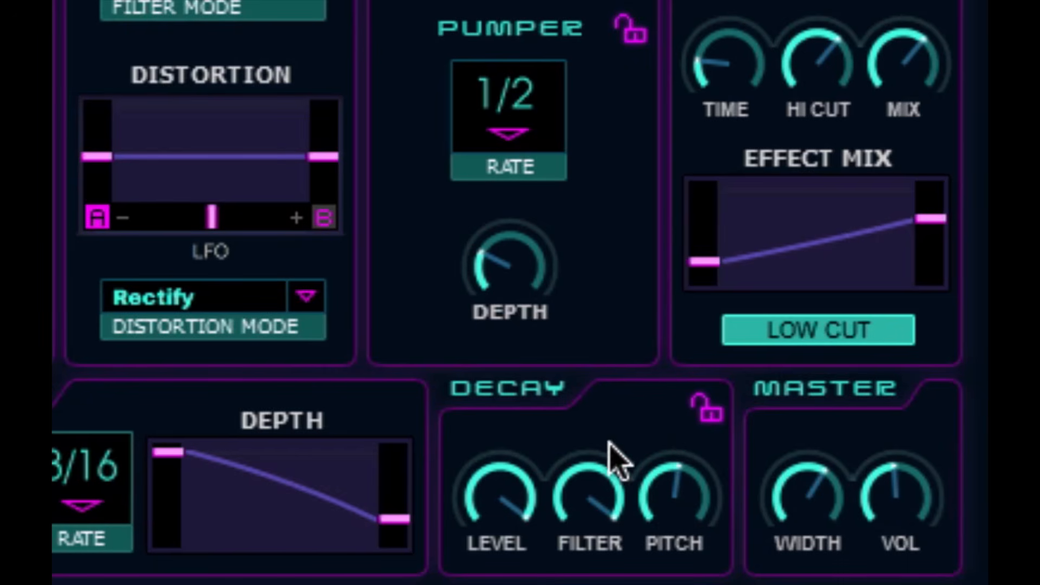
left_click_drag(599, 481, 585, 514)
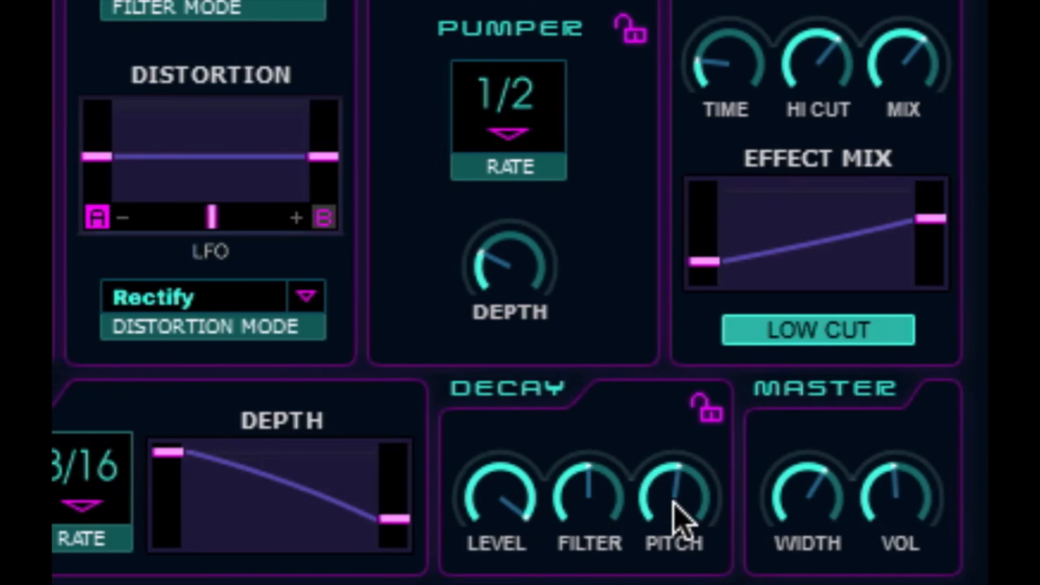
mouse_move(673, 500)
left_mouse_down()
mouse_move(675, 548)
mouse_move(677, 507)
left_mouse_up()
left_click_drag(598, 505, 599, 511)
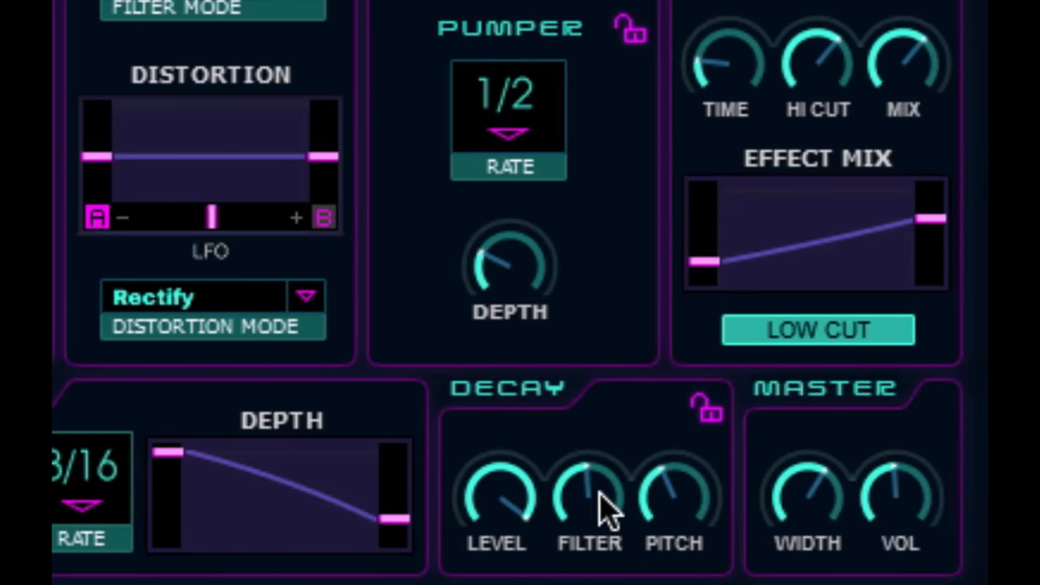
Step: Try low settings for the decay filter and pitch, and raise the filter to just above its midpoint and the pitch as well
left_click_drag(588, 494, 580, 583)
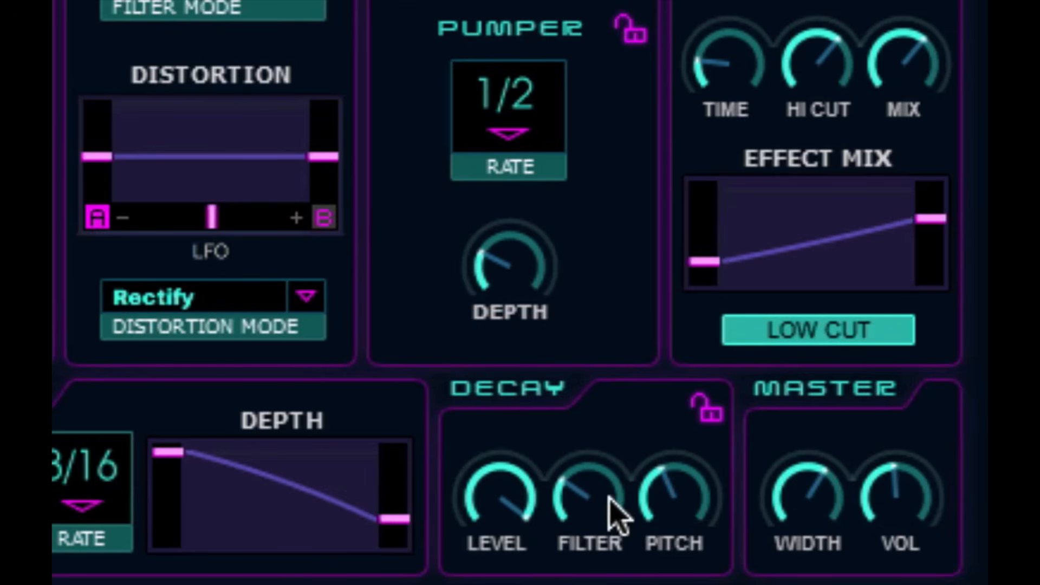
left_click_drag(686, 498, 685, 569)
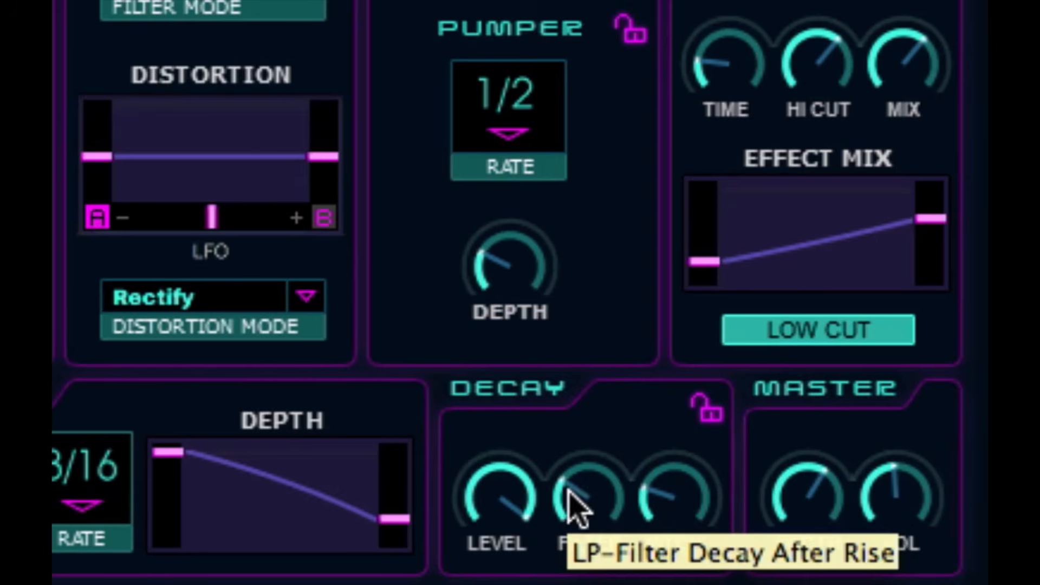
left_click_drag(667, 498, 667, 546)
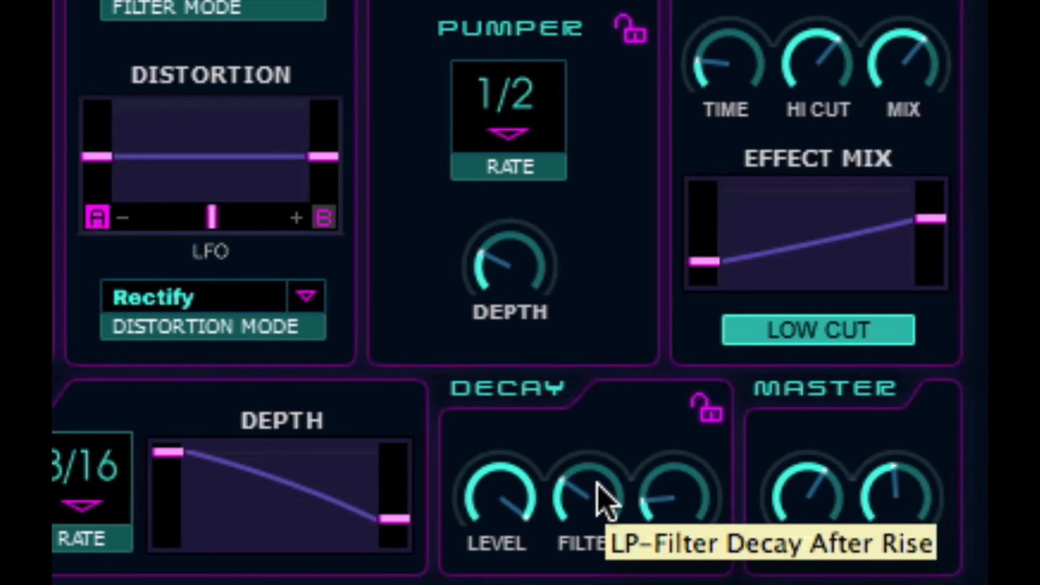
left_click_drag(597, 483, 597, 515)
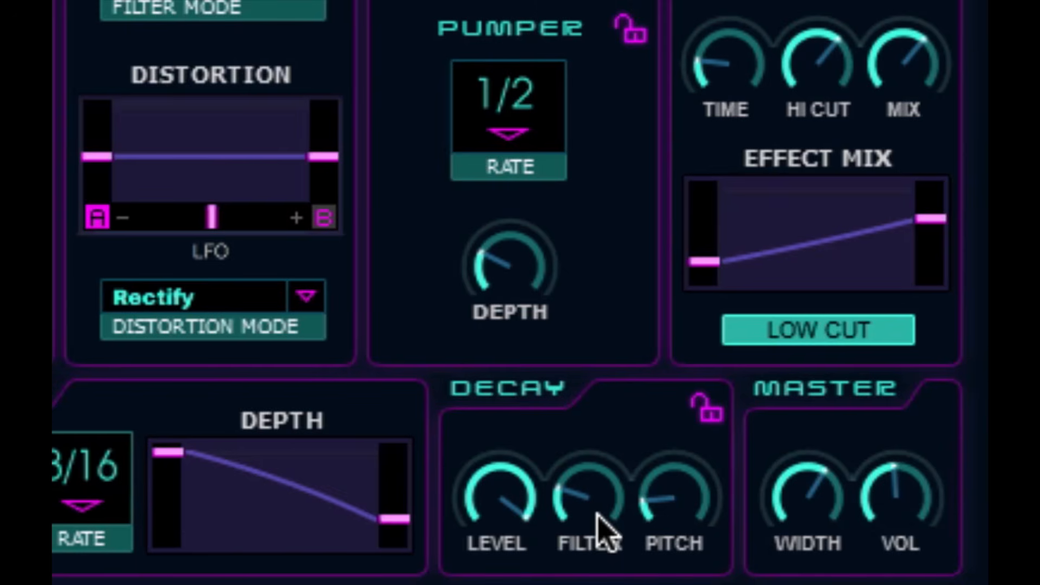
left_click_drag(592, 492, 678, 320)
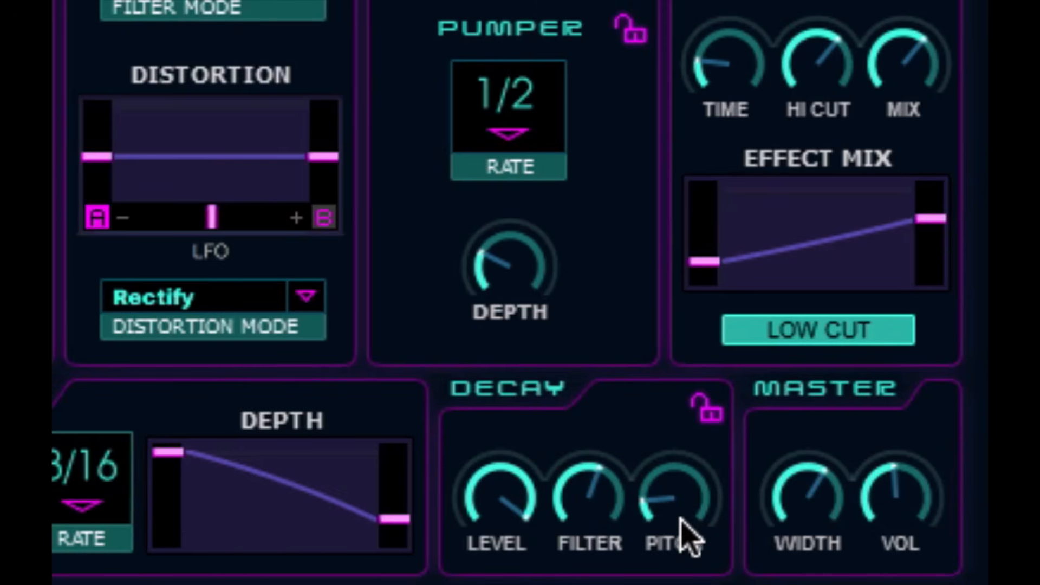
left_click_drag(687, 531, 764, 273)
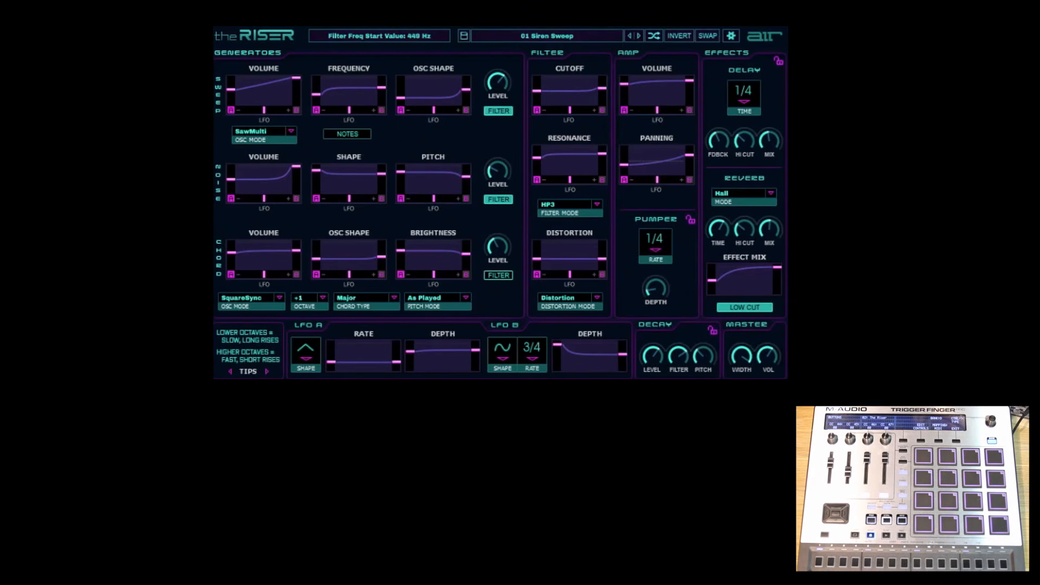
Step: Advance through the presets to 03 Distorted Mod Tonal Sweep and, after muting its chord level, set it to about +1.9 dB
left_click(639, 38)
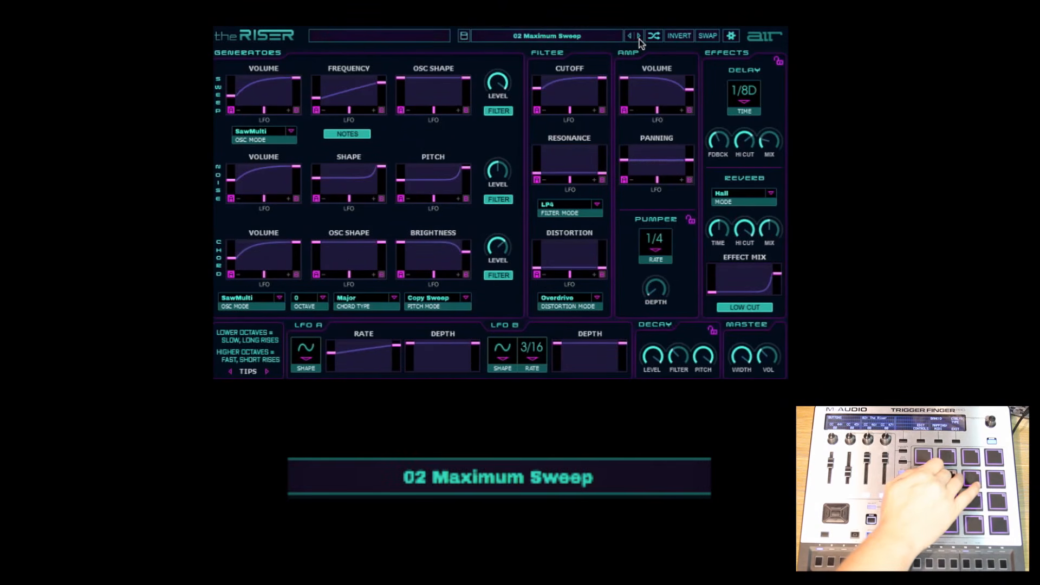
left_click(639, 37)
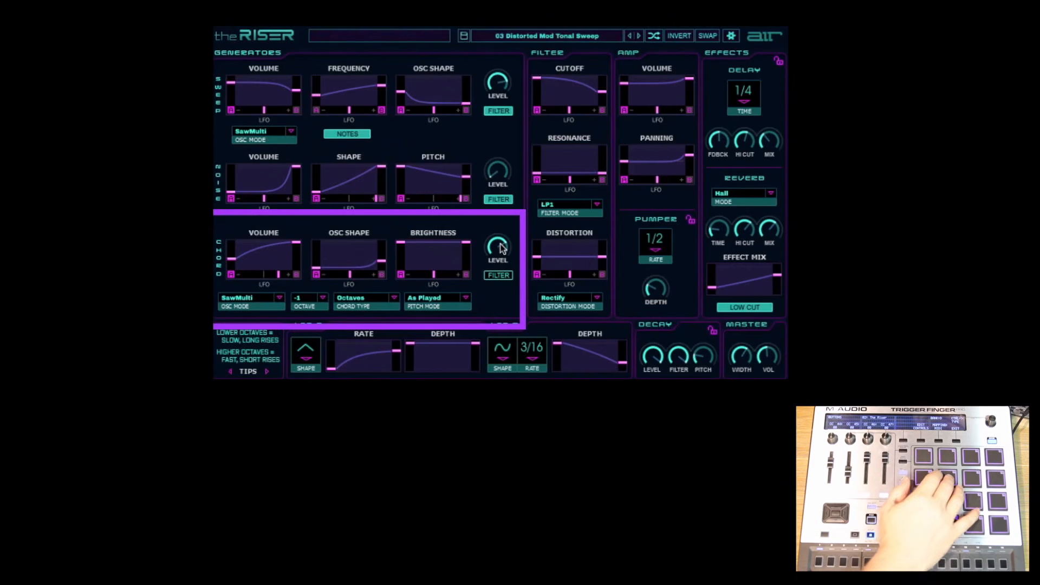
left_click_drag(498, 248, 462, 386)
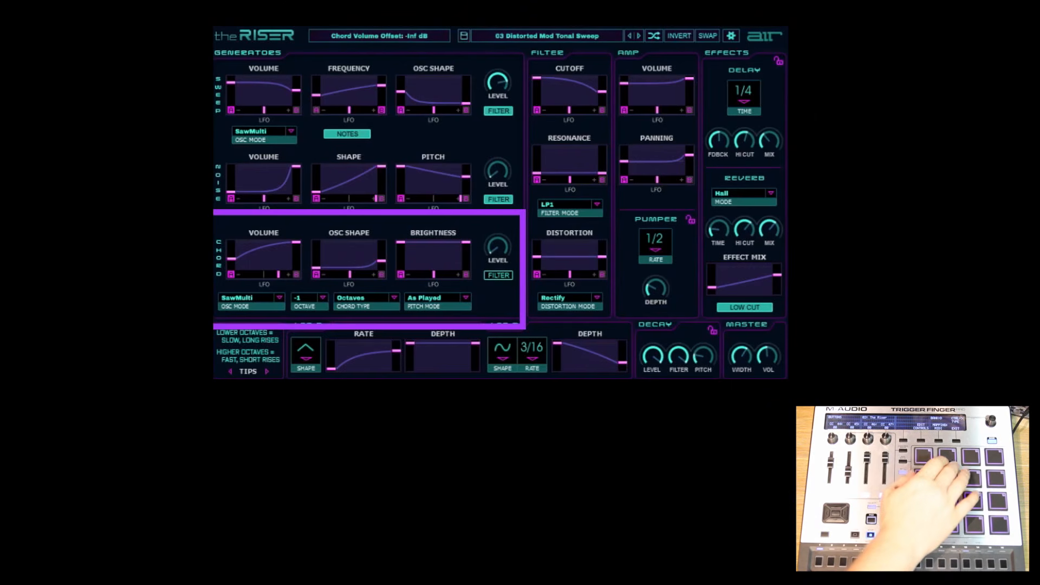
left_click_drag(501, 251, 542, 181)
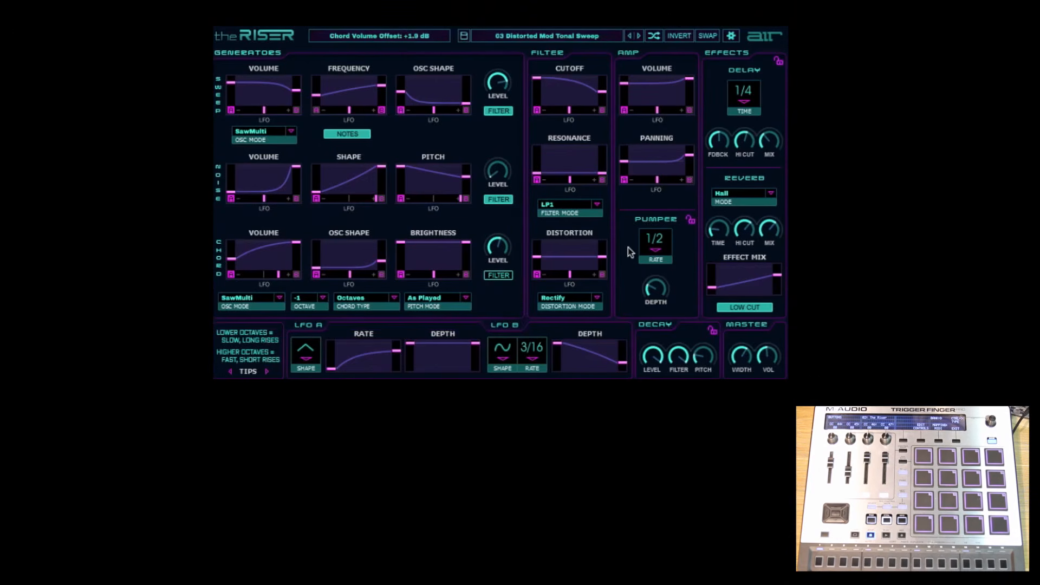
Step: Set the pumper rate to 2/8T and raise its depth well past the midpoint
left_click(657, 252)
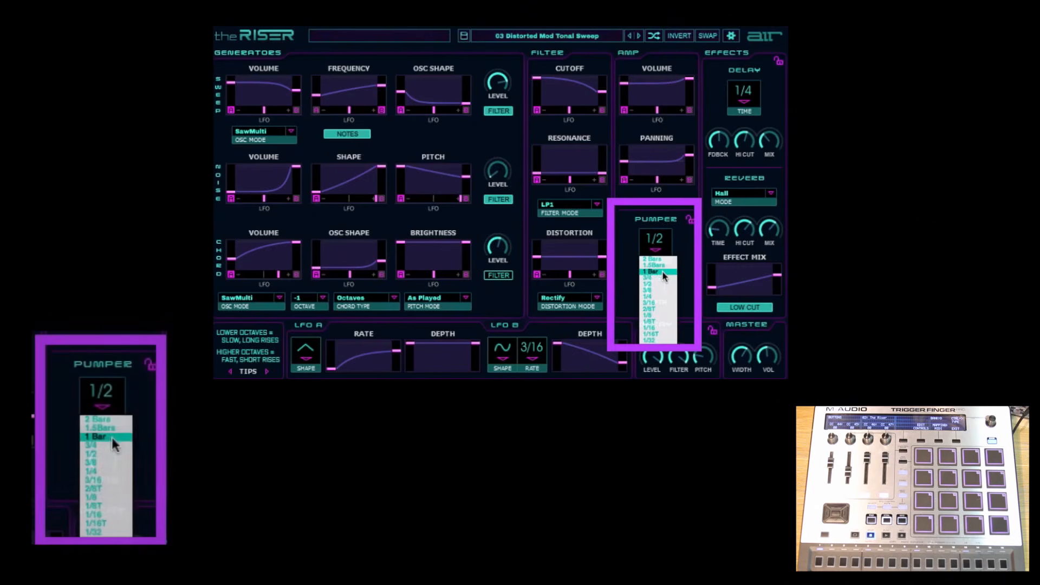
left_click(658, 309)
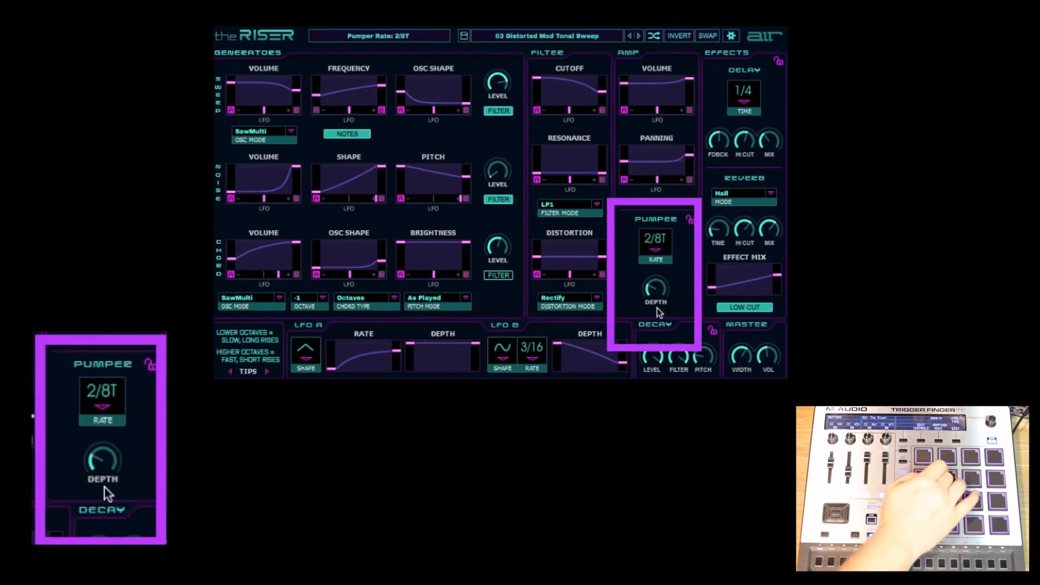
left_click_drag(659, 292, 707, 250)
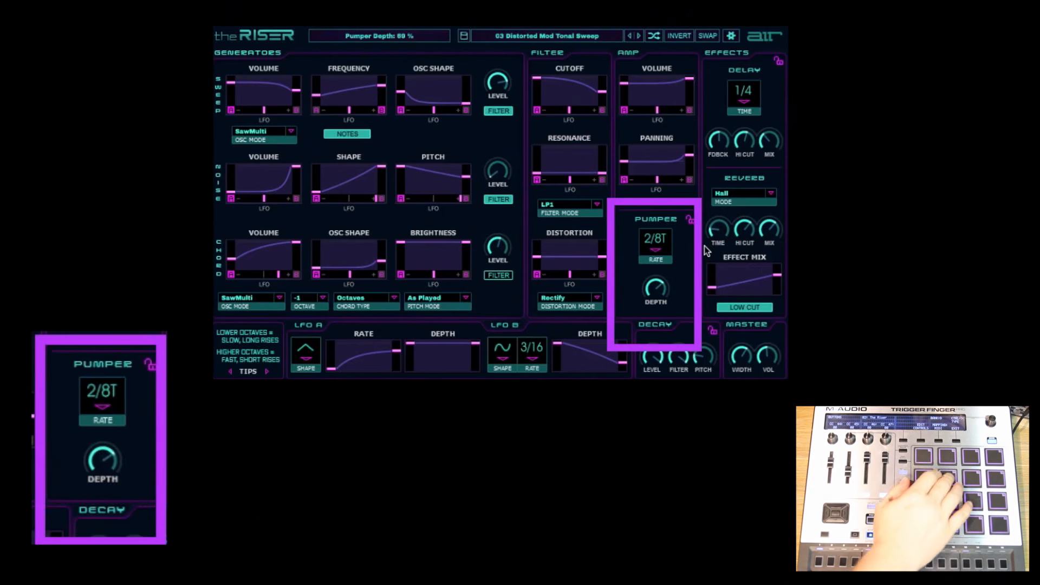
Step: Advance to the 05 Basic Sweep preset and set its pumper to a 2/8T rate with a depth slightly above the midpoint
left_click(639, 36)
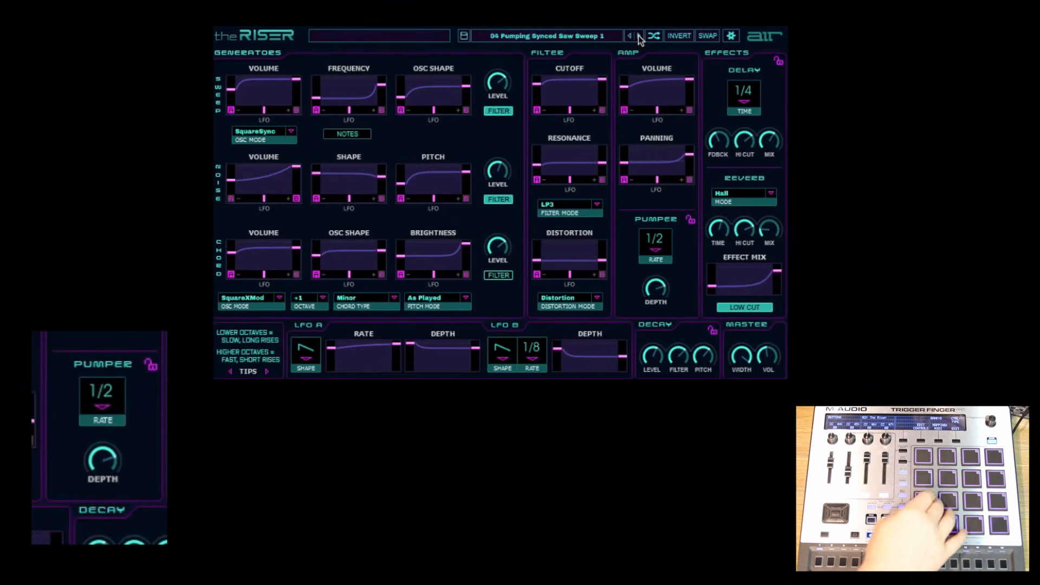
left_click(639, 36)
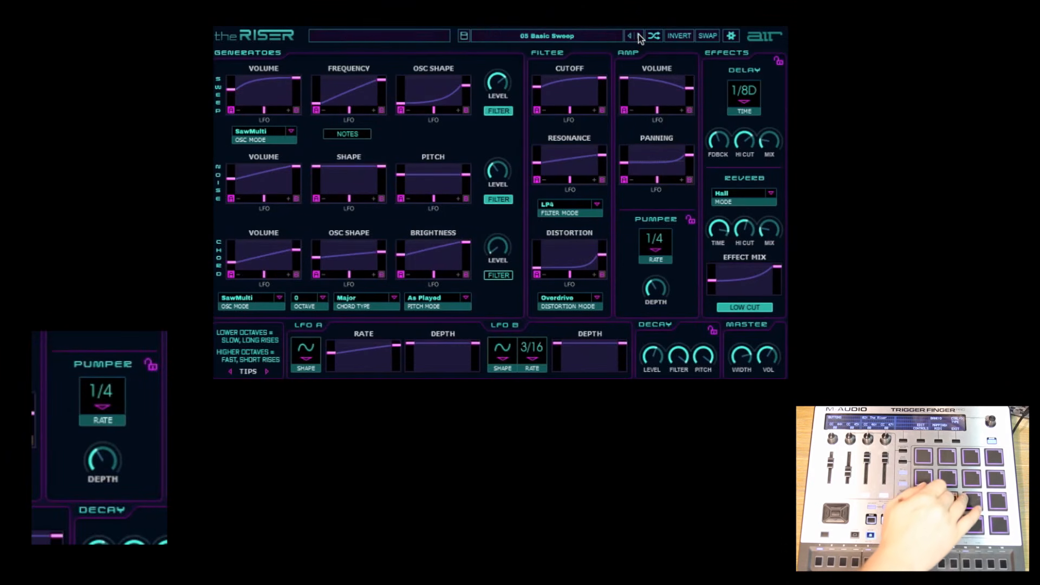
left_click_drag(653, 280, 676, 241)
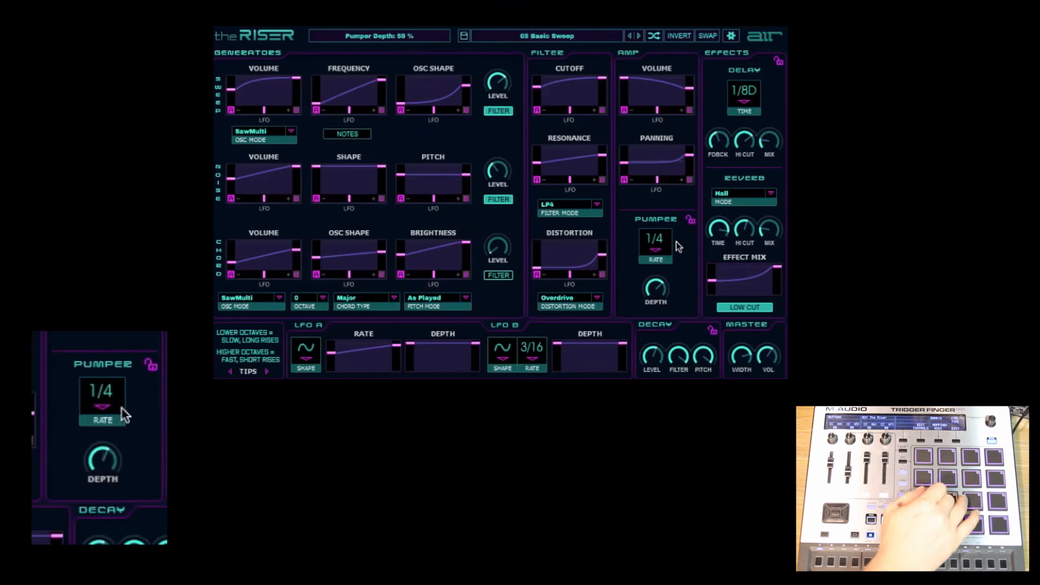
left_click(656, 249)
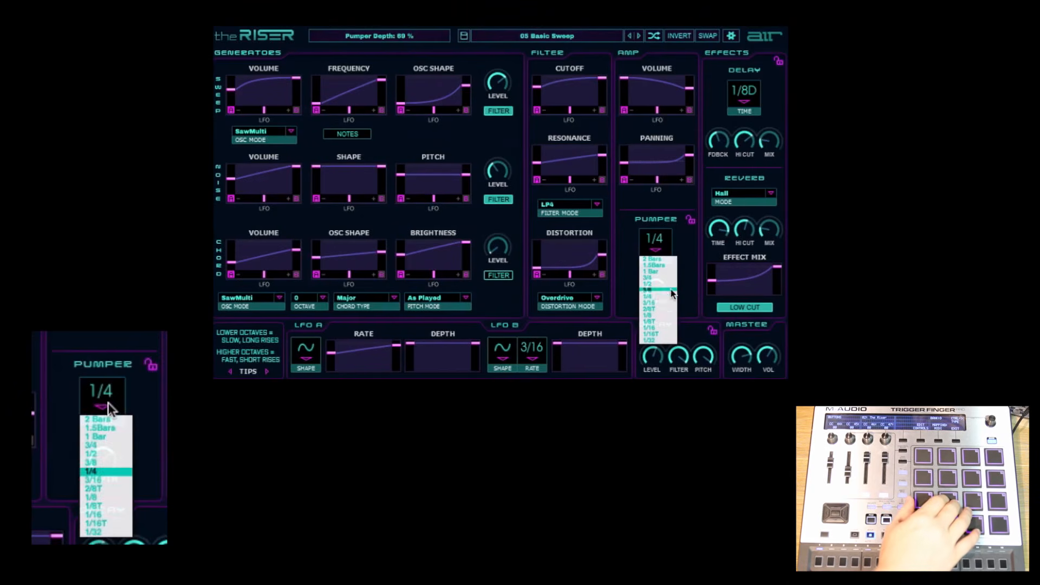
left_click(671, 308)
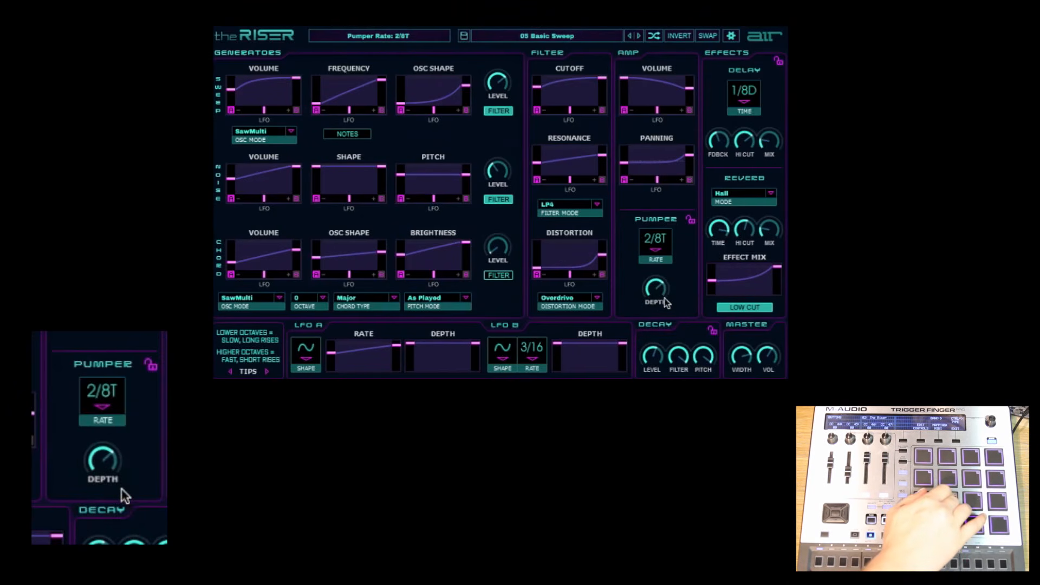
left_click_drag(659, 288, 684, 310)
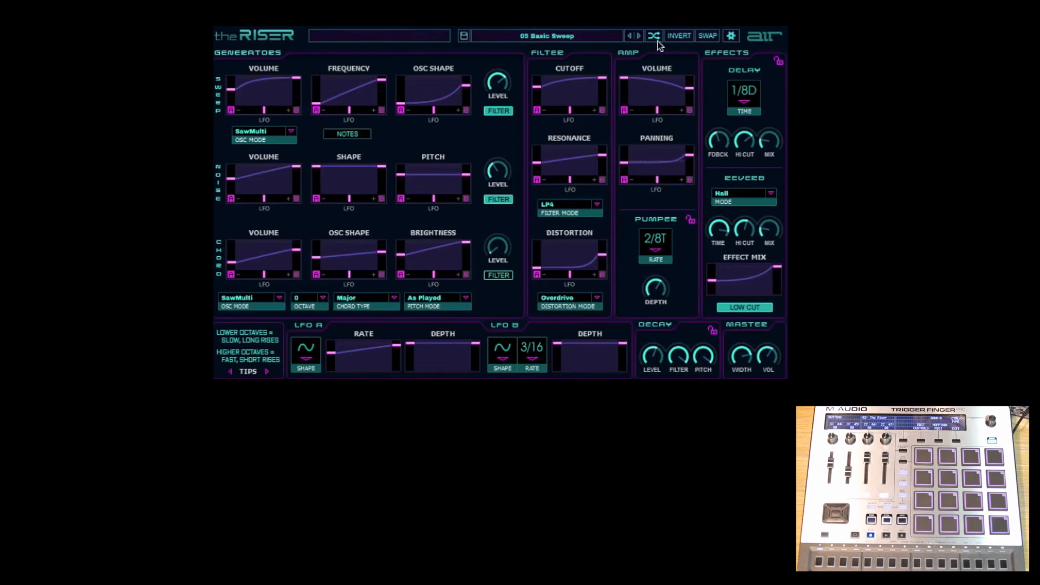
left_click(582, 36)
left_click(443, 46)
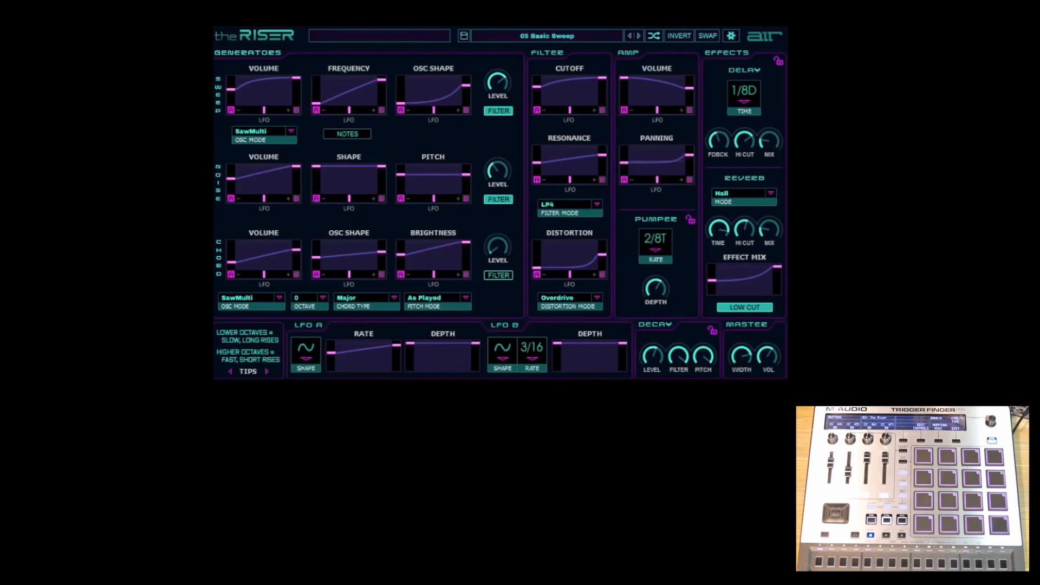
Step: Turn on Invert and try swapping the start and end values of all curves, restoring their original direction
left_click(678, 35)
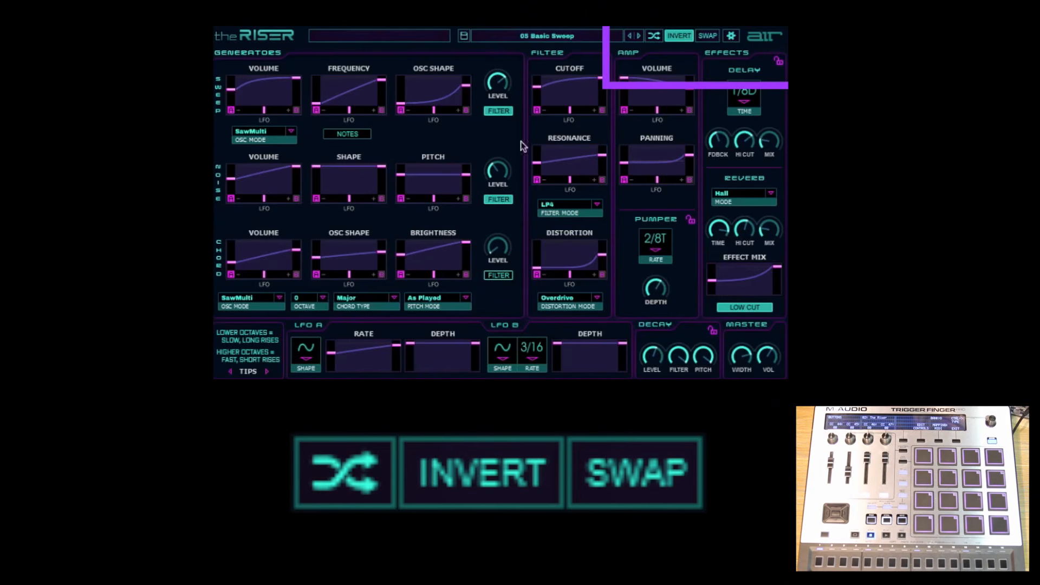
left_click(712, 37)
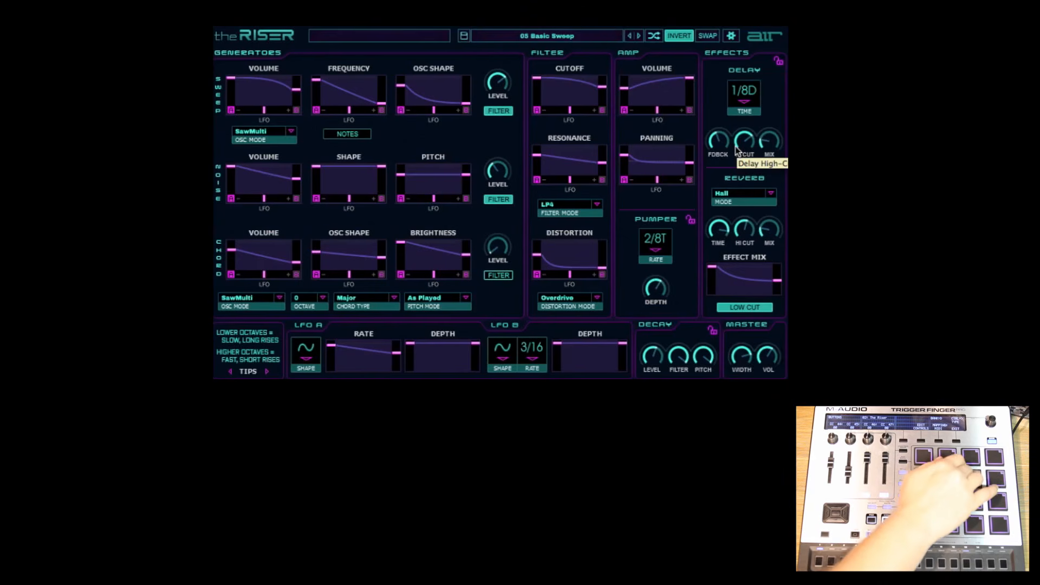
left_click(705, 37)
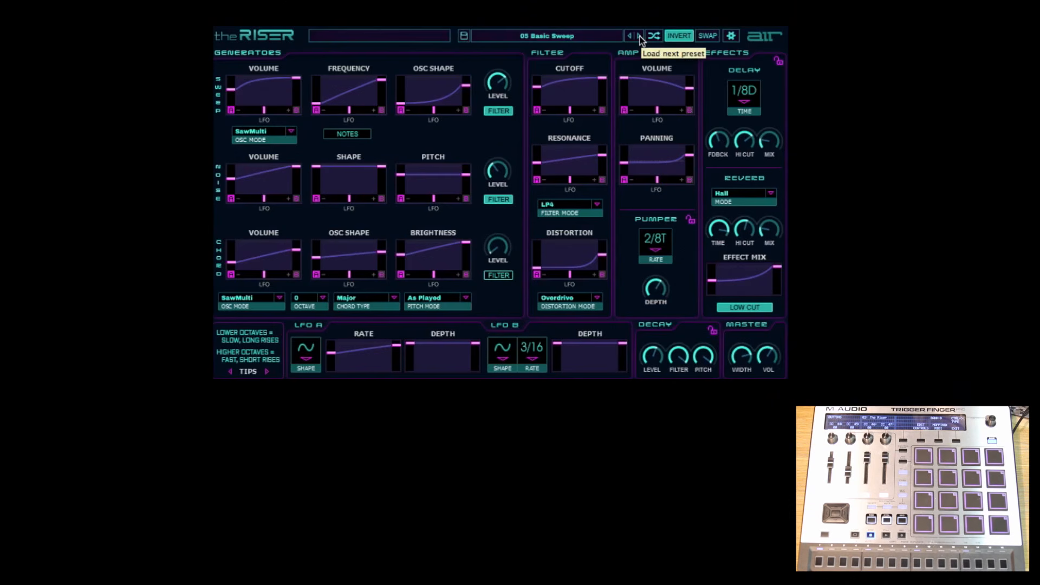
Step: Load the 01 Half Note Pitch Toggling Swell preset from the 09 Rhythmical Crescendos category
left_click(551, 39)
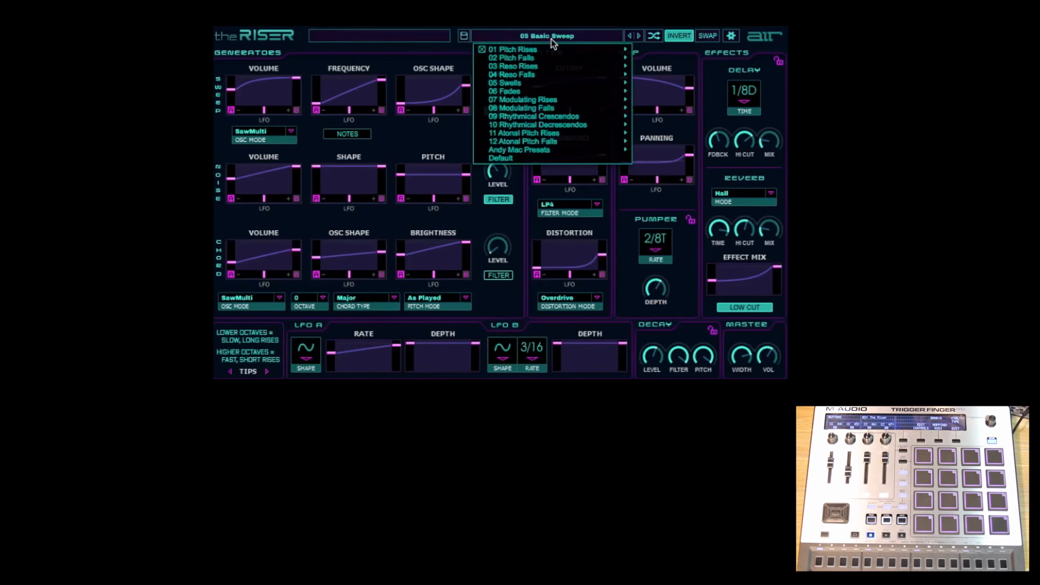
left_click(550, 39)
left_click(551, 39)
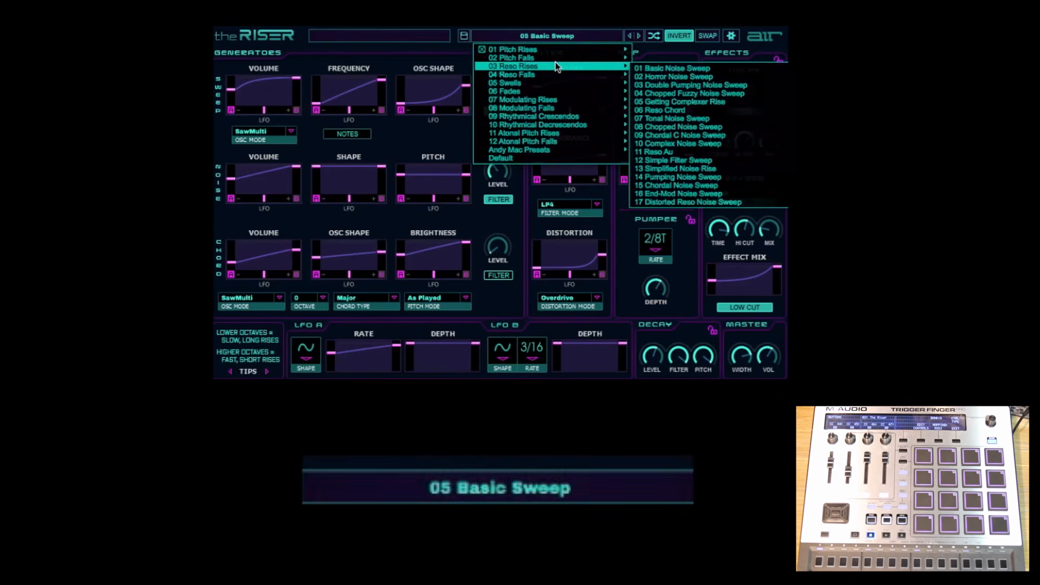
mouse_move(571, 103)
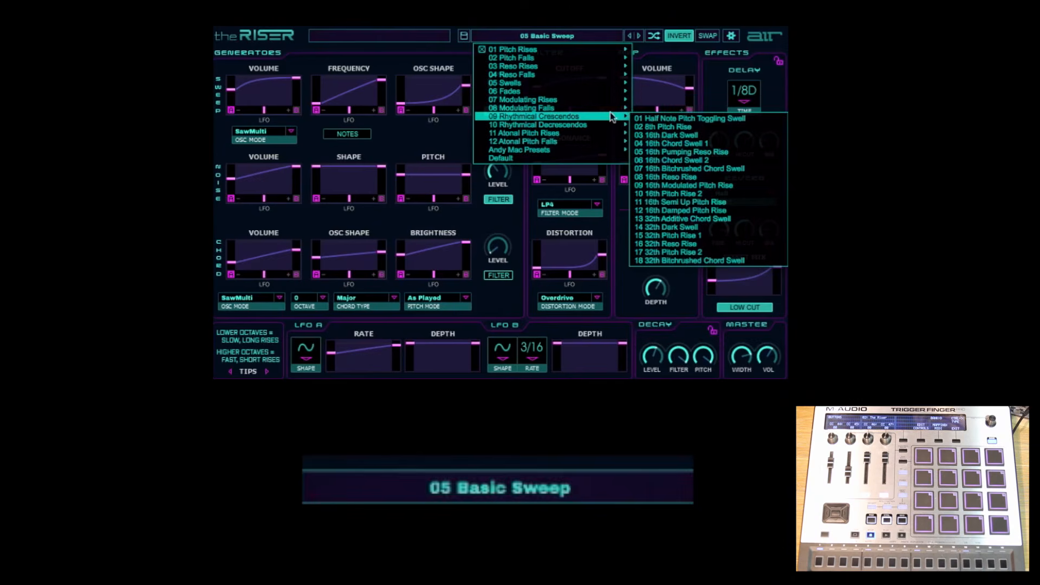
left_click(671, 118)
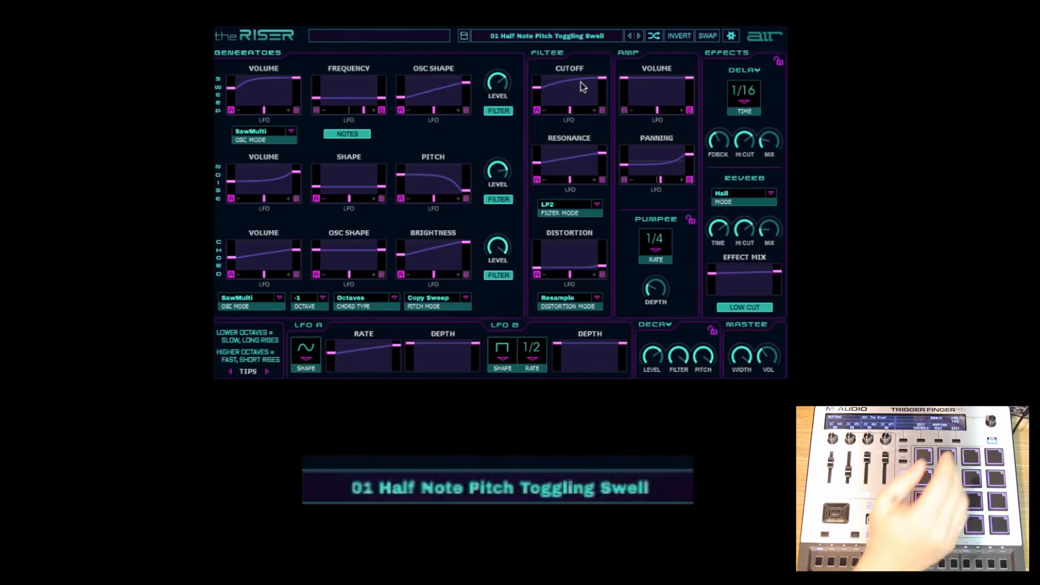
Step: Advance through the presets to 04 16th Chord Swell 1 and raise its noise level to about +7.1 dB
left_click(639, 36)
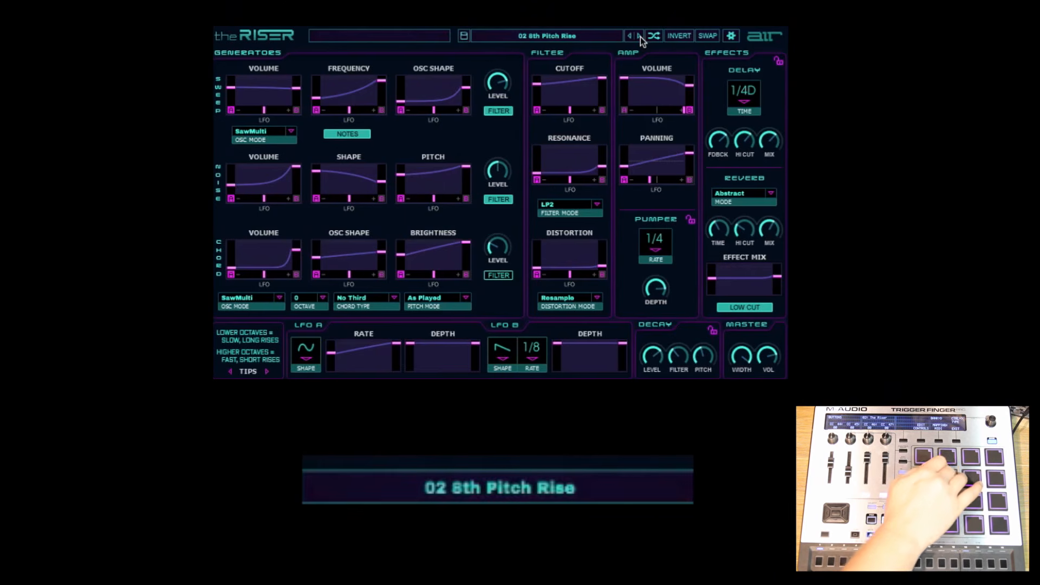
left_click(640, 36)
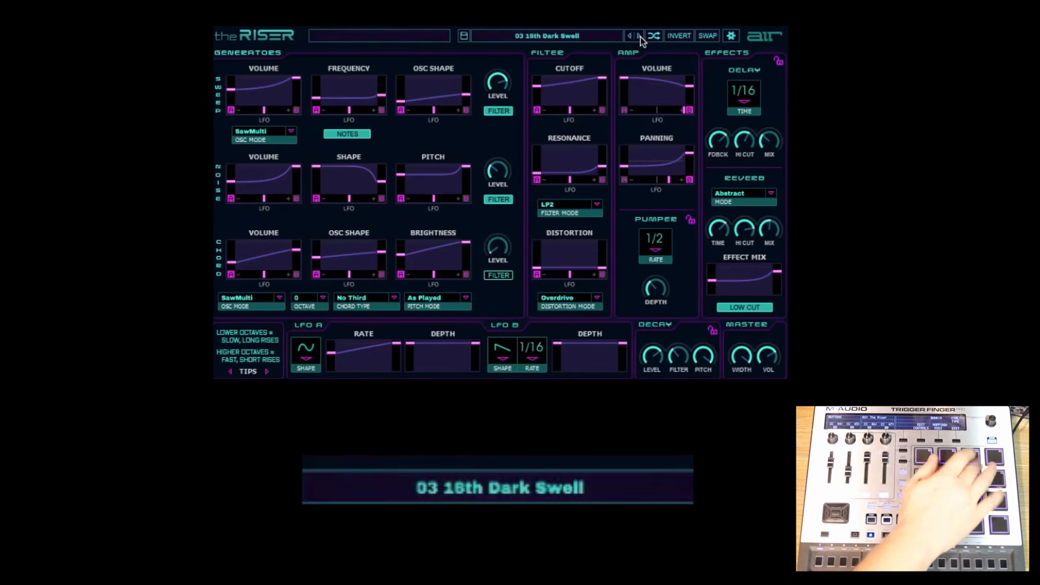
left_click(640, 37)
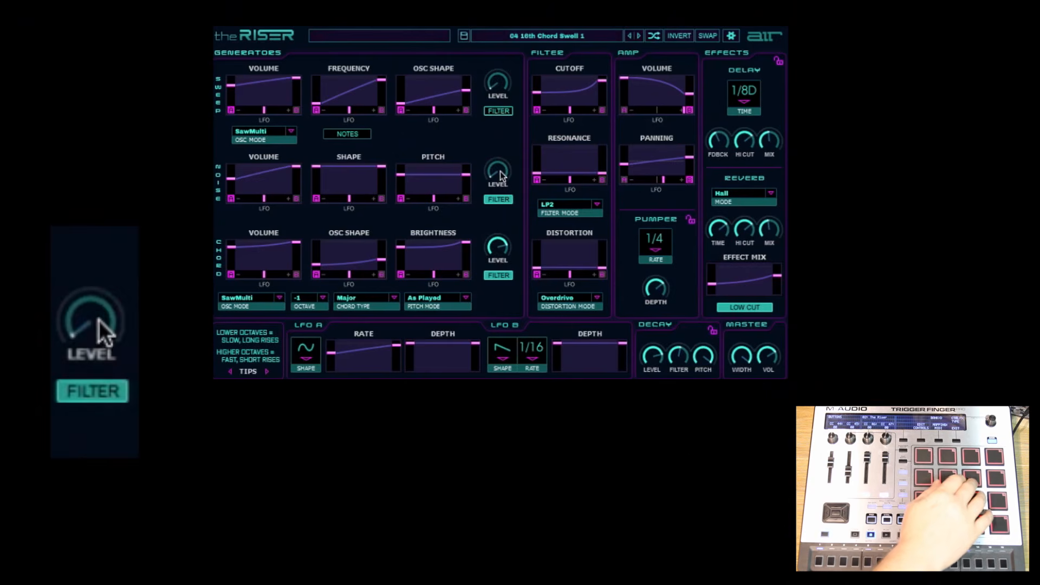
left_click_drag(497, 176, 541, 87)
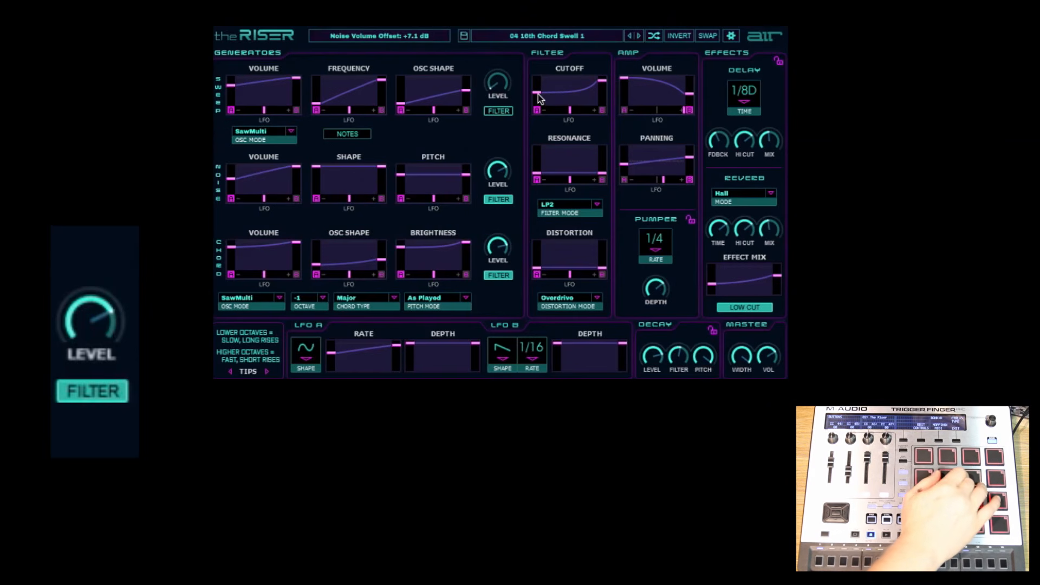
Step: Set the filter mode to HP3 and make the cutoff fall from its maximum start value to an end value of 15.0 Hz
left_click(567, 203)
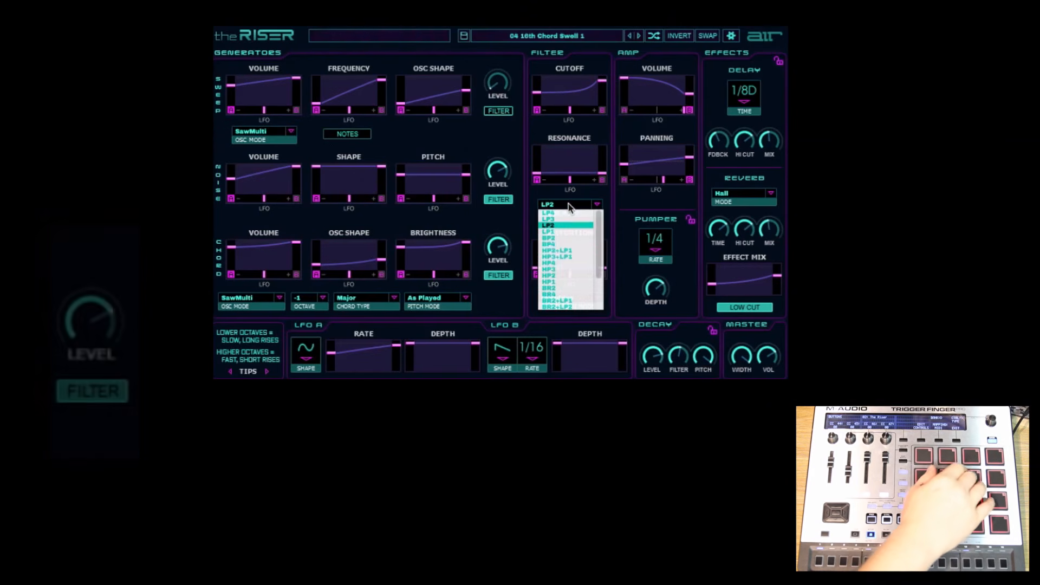
left_click(568, 269)
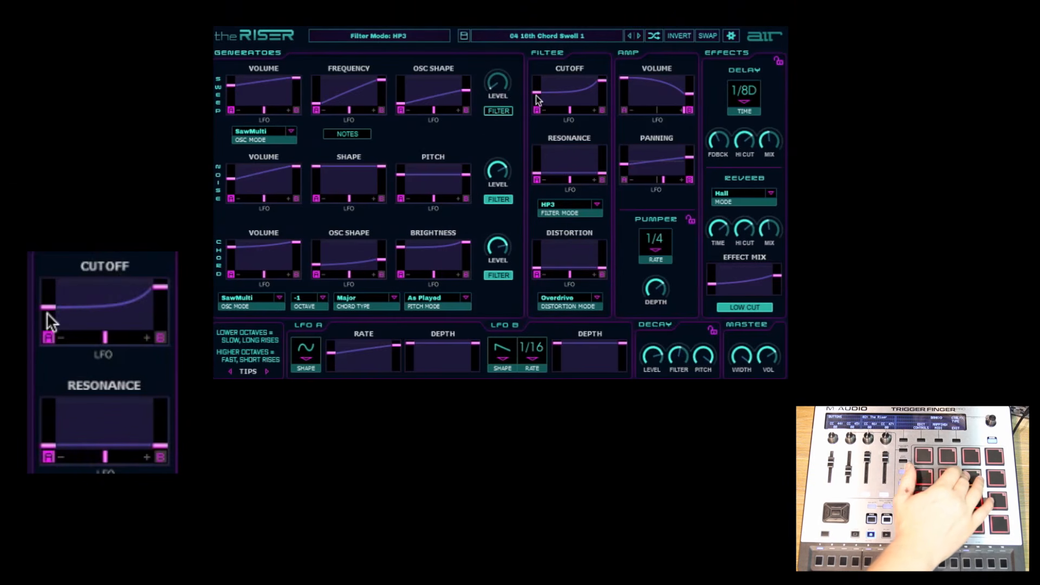
left_click_drag(536, 99, 539, 78)
left_click_drag(602, 80, 576, 103)
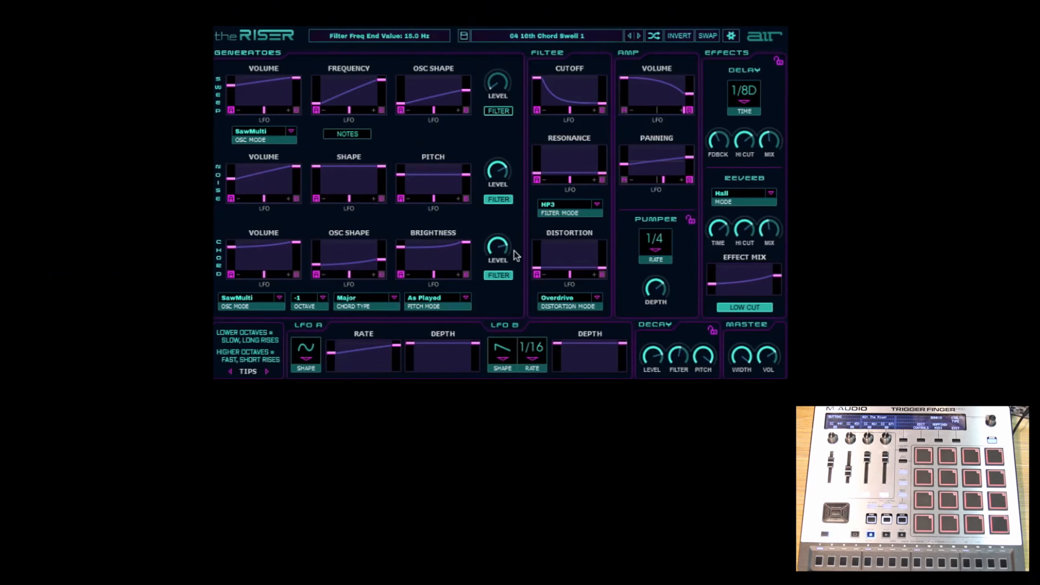